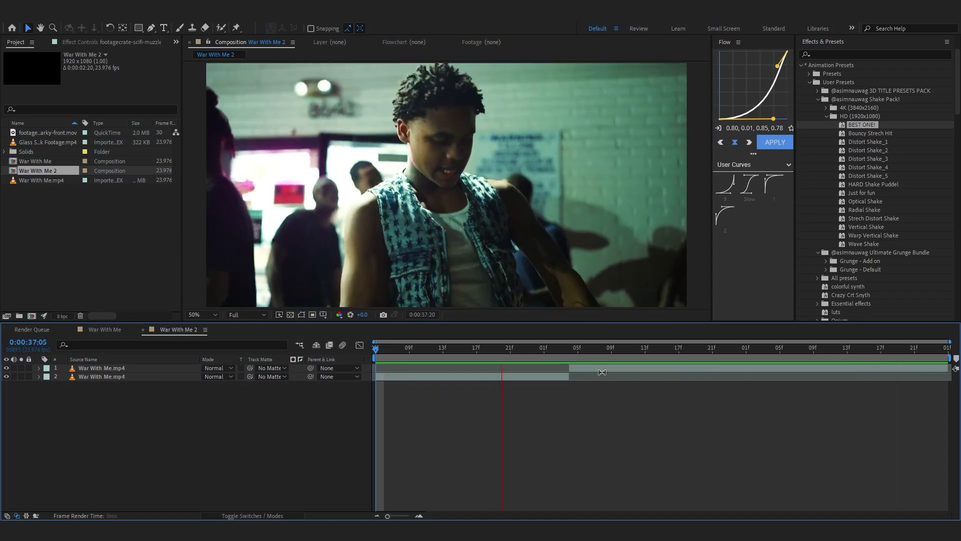
- Move the current time to the cut at 0:00:38:04 and preview the Glass Smash overlay footage
left_click(569, 360)
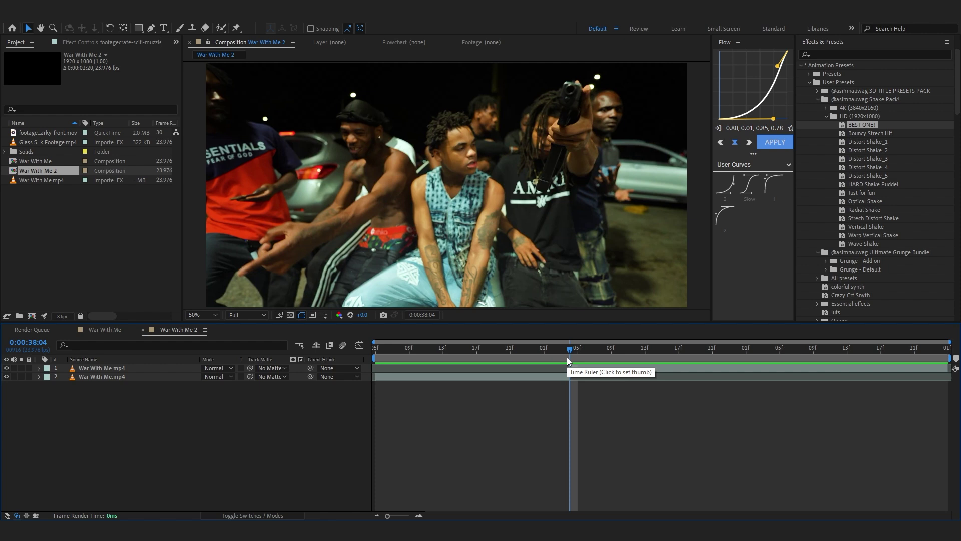
double_click(30, 142)
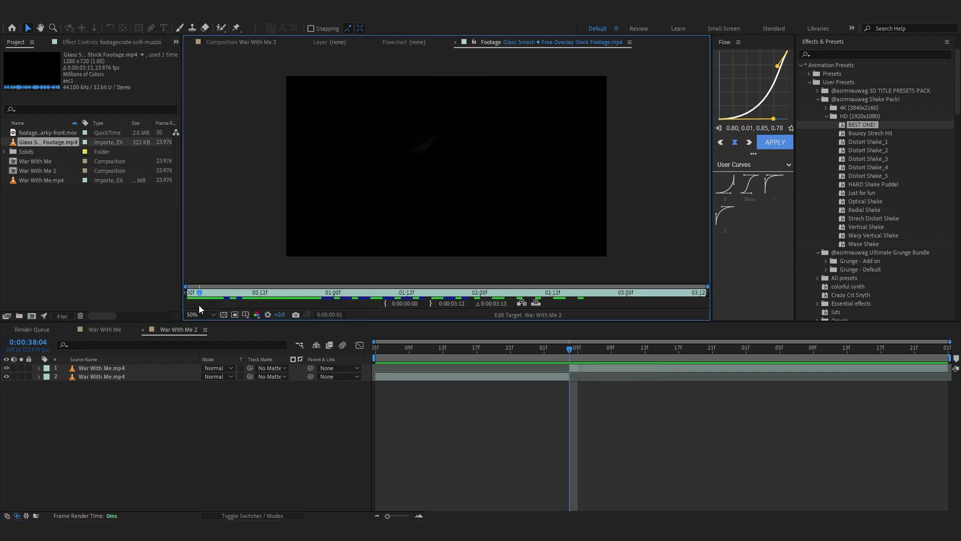
key("space")
scroll(353, 127, "up", 1)
left_click_drag(233, 299, 368, 302)
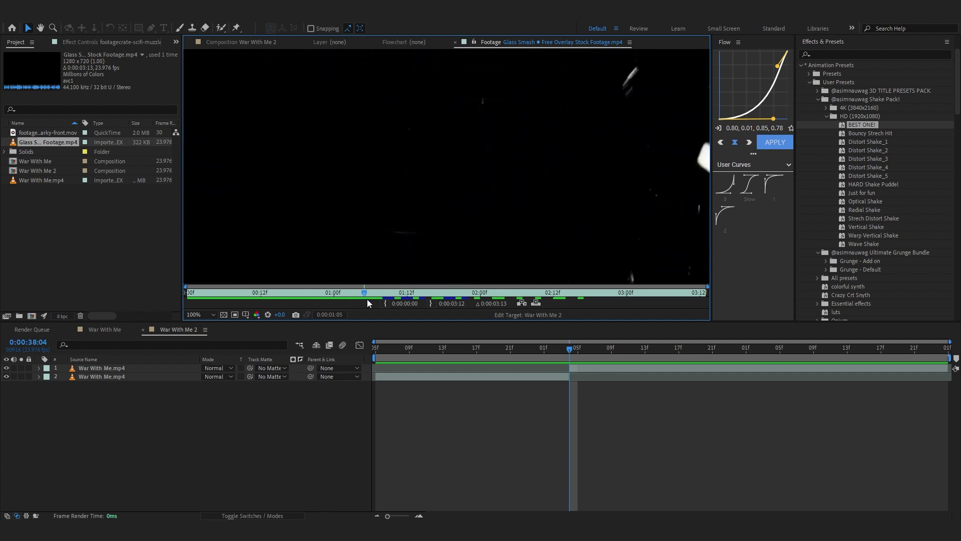
scroll(283, 234, "down", 2)
left_click_drag(189, 317, 352, 298)
- Add the Glass Smash footage as the top layer, starting at about 0:00:38:00 just before the cut, and scale it to 151%
left_click_drag(40, 142, 437, 374)
left_click_drag(497, 367, 496, 366)
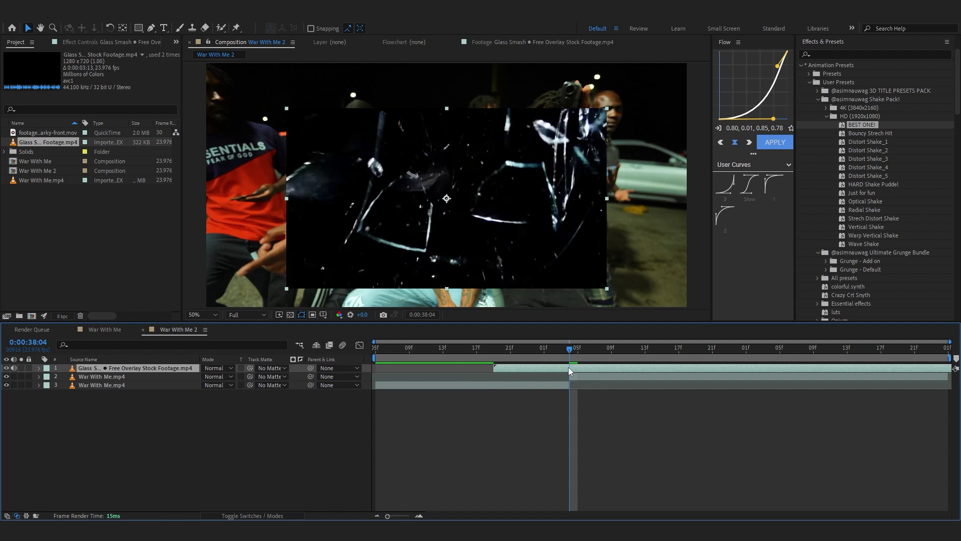
left_click_drag(569, 368, 614, 366)
key("s")
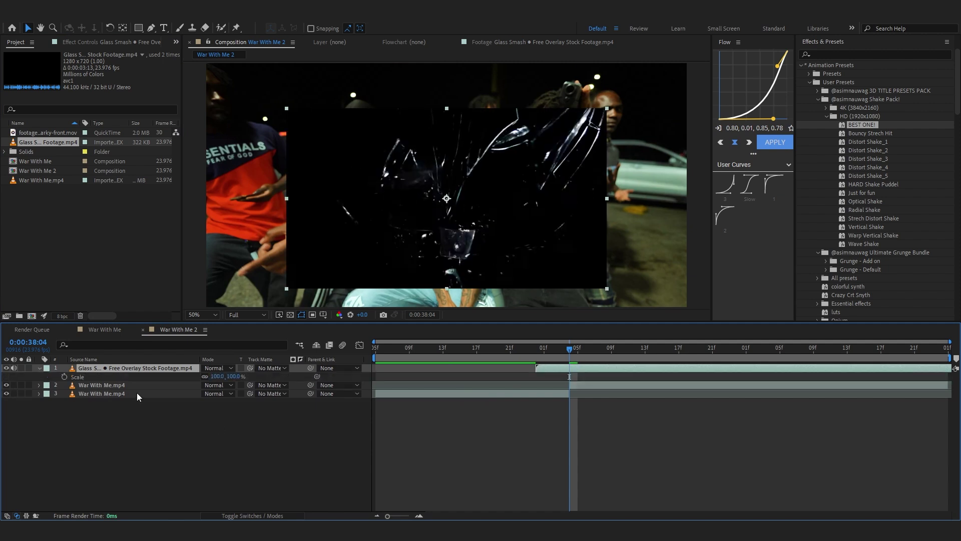
left_click_drag(216, 376, 242, 376)
- Time-stretch the glass overlay layer with a stretch factor of 60
right_click(607, 65)
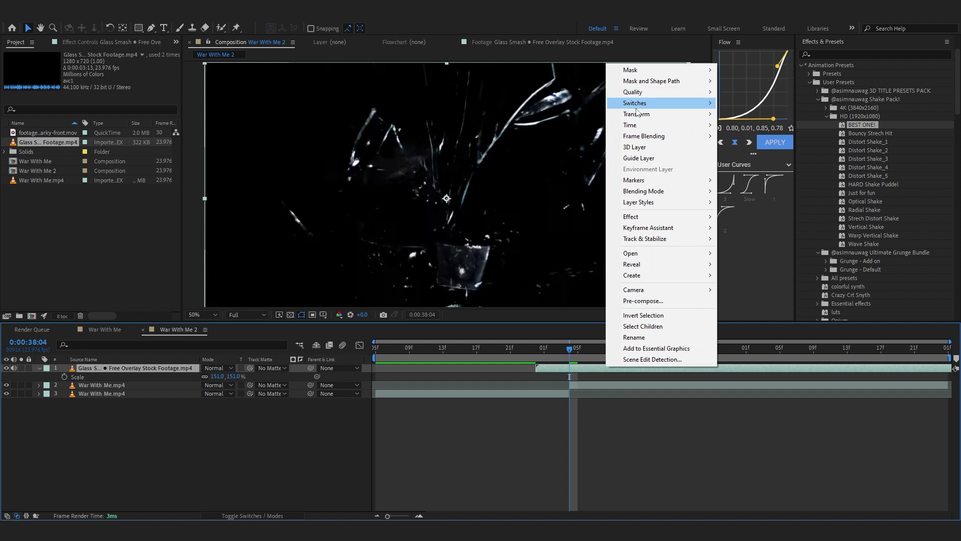
mouse_move(641, 129)
left_click(753, 150)
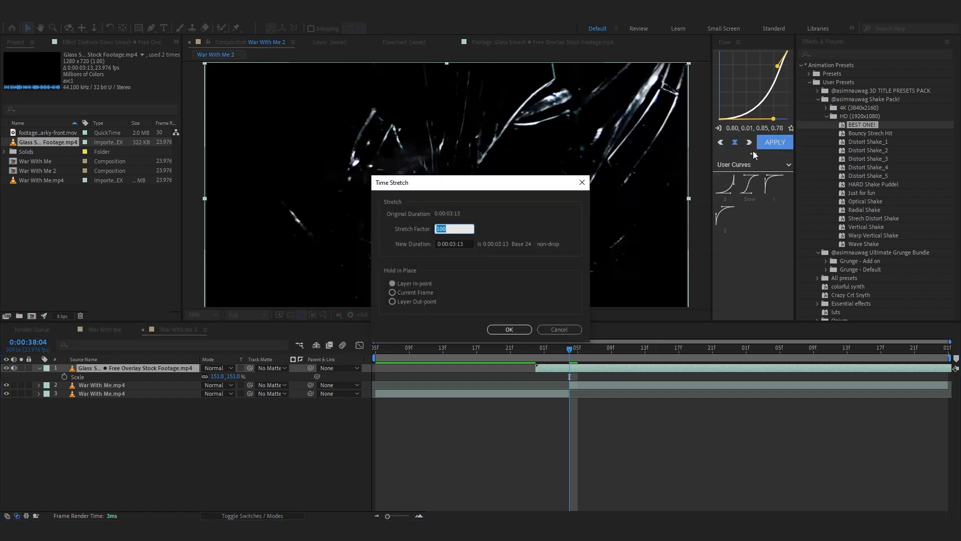
type("70")
key("Return")
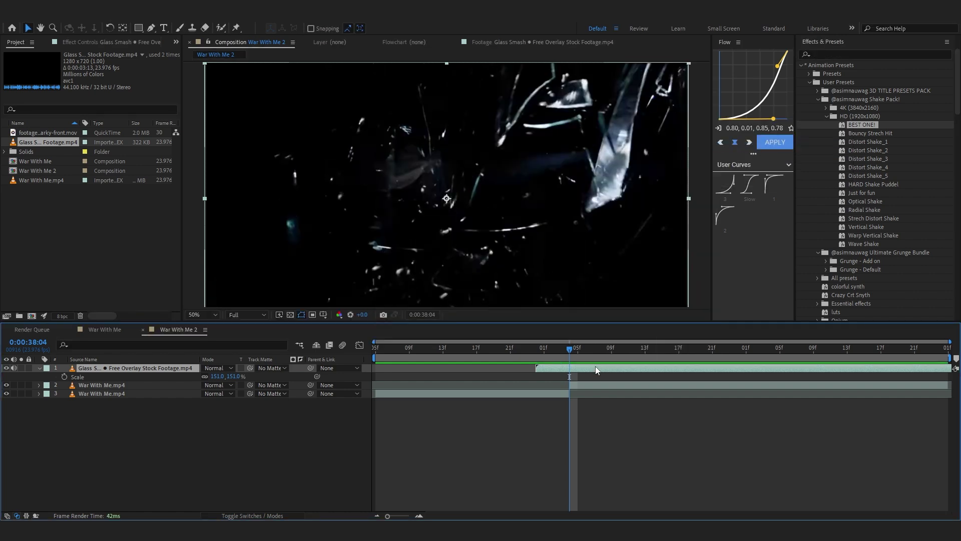
right_click(596, 370)
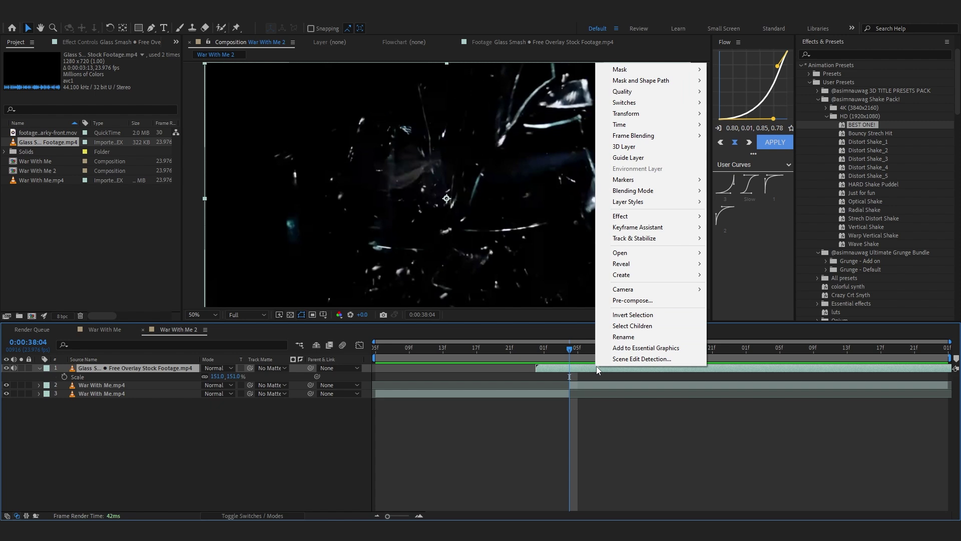
mouse_move(638, 124)
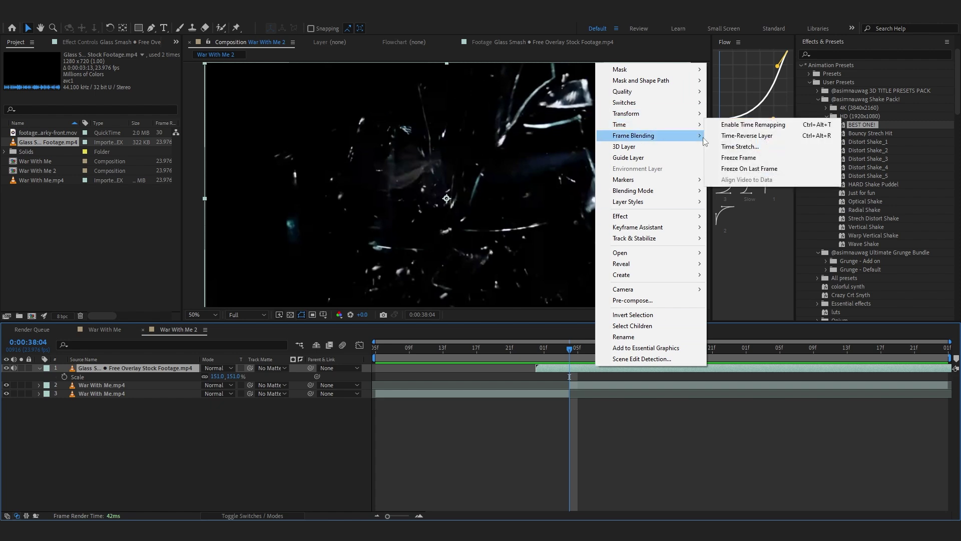
left_click(740, 147)
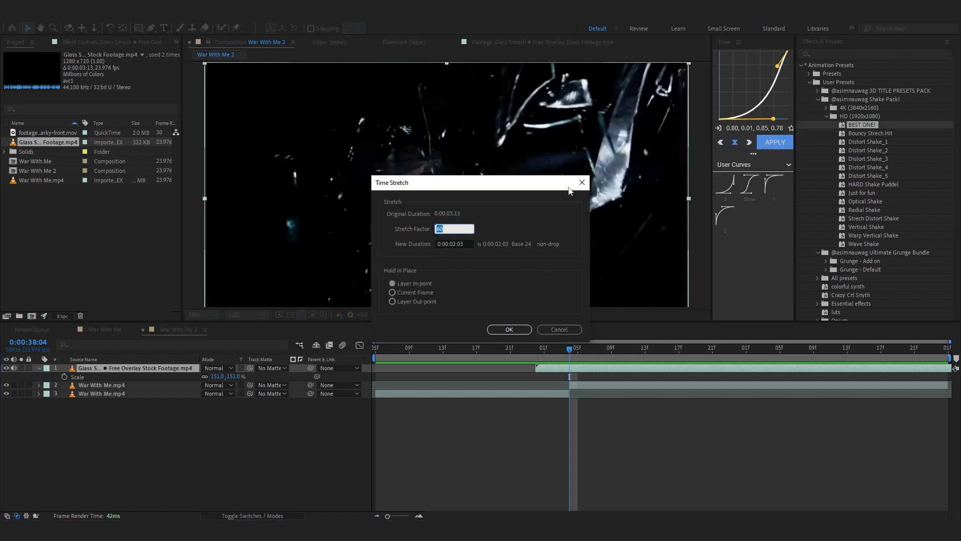
left_click(583, 183)
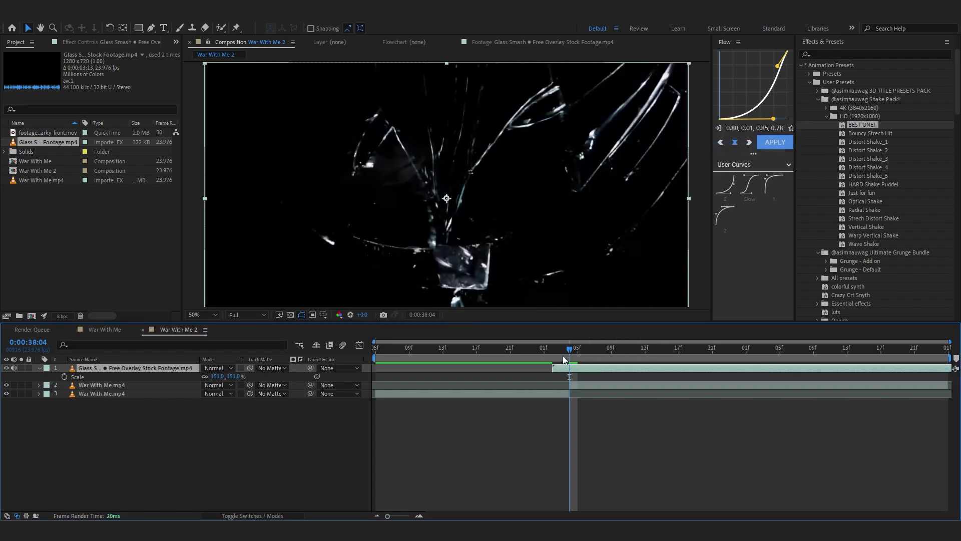
- Play back the composition from just before the cut to check the glass overlay's timing
left_click(528, 357)
key("space")
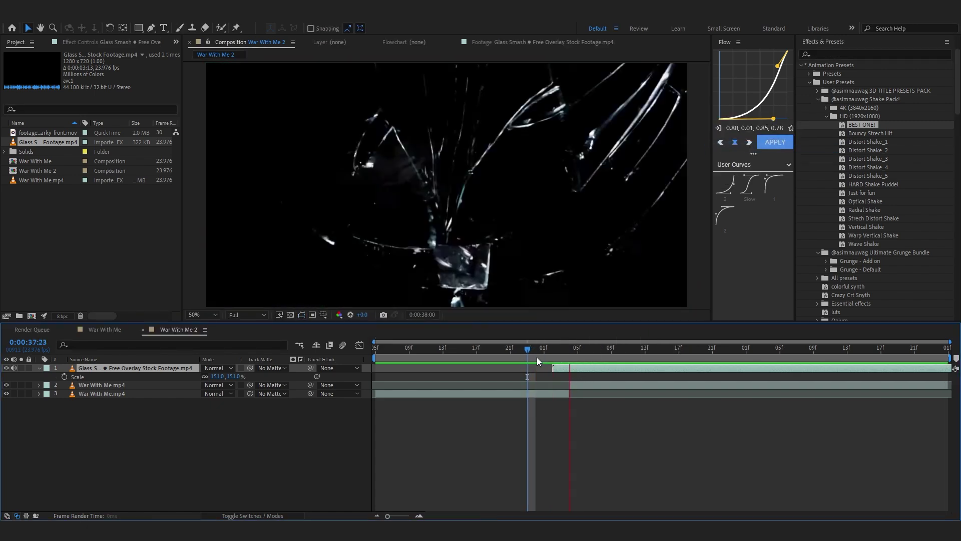
left_click(537, 356)
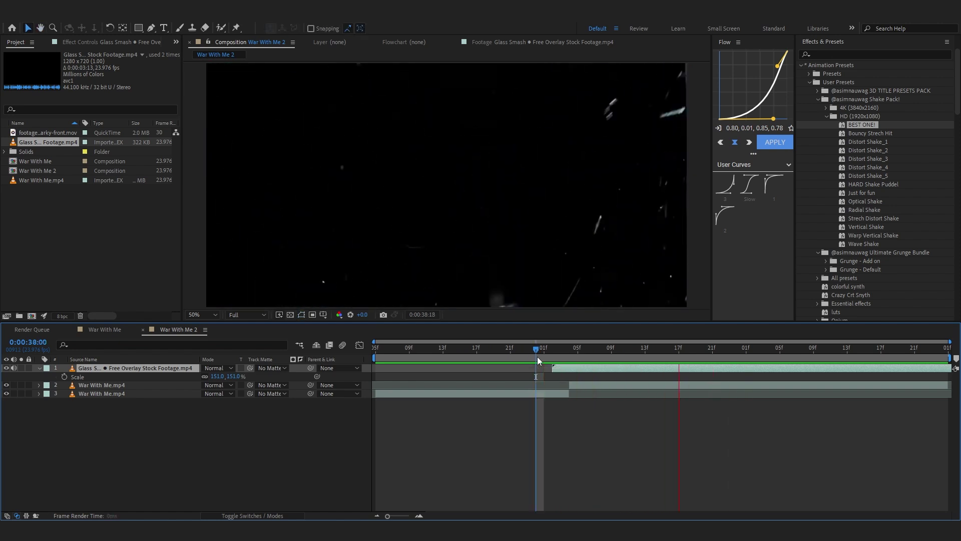
key("space")
key("space")
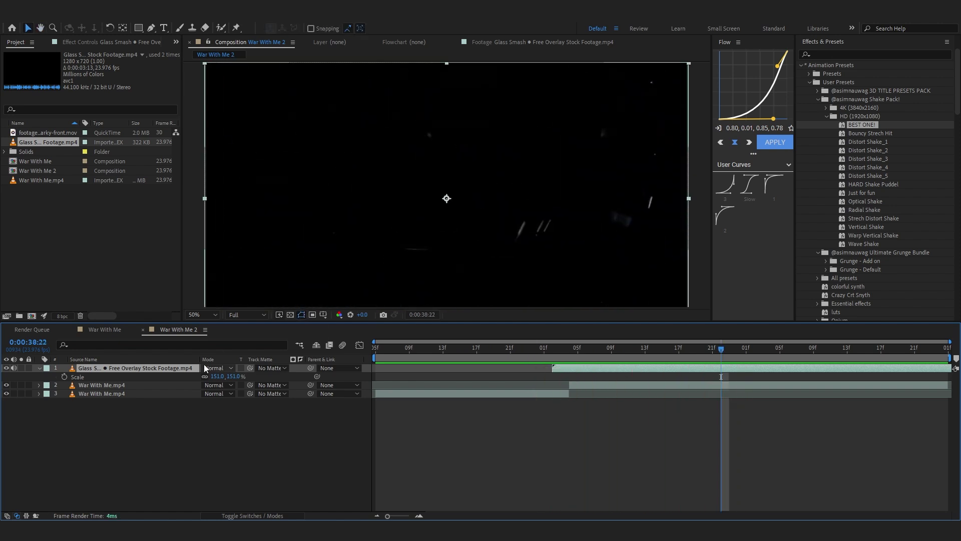
- Compare Screen and Linear Dodge blending on the glass overlay, keep Linear Dodge, and play the result from before the cut
left_click(204, 367)
left_click(273, 243)
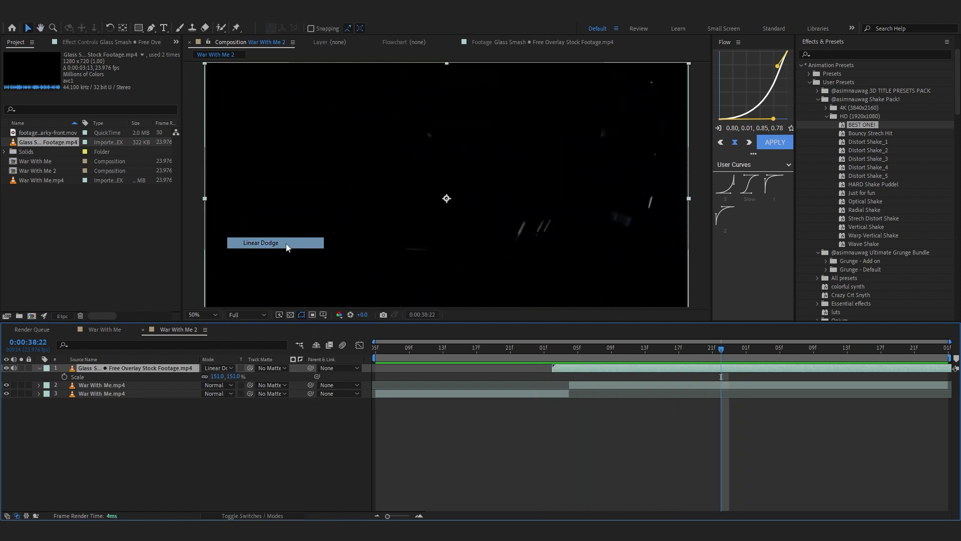
left_click(207, 370)
left_click(272, 209)
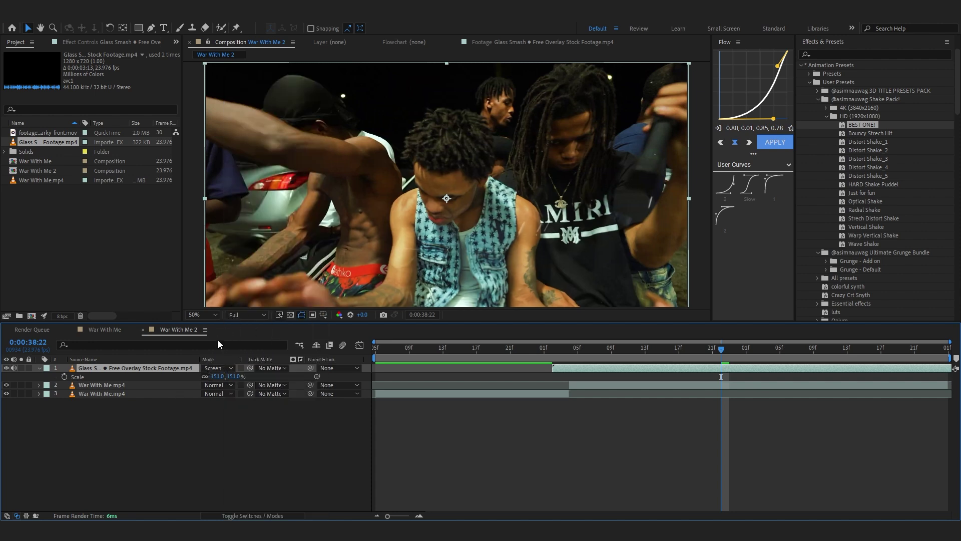
left_click(206, 367)
left_click(269, 243)
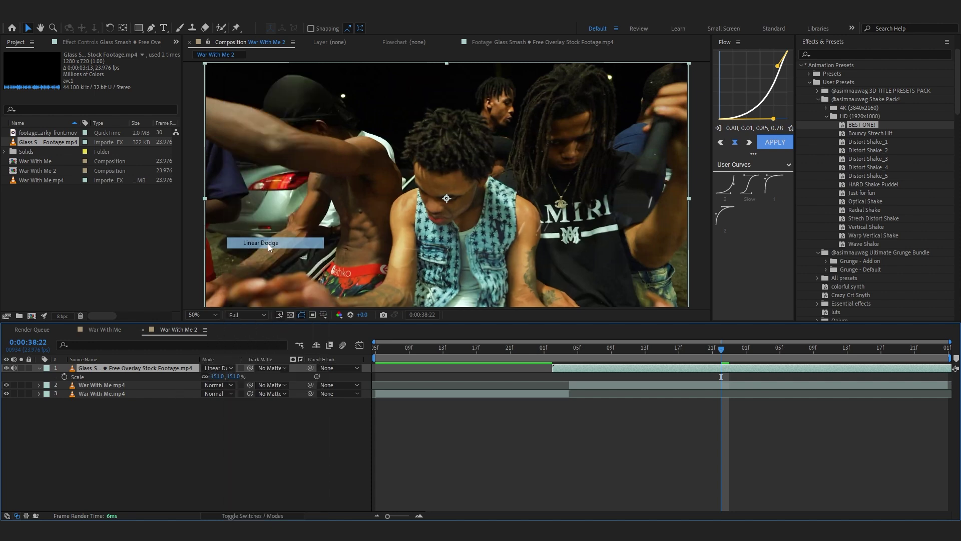
left_click_drag(671, 344, 535, 350)
left_click(509, 348)
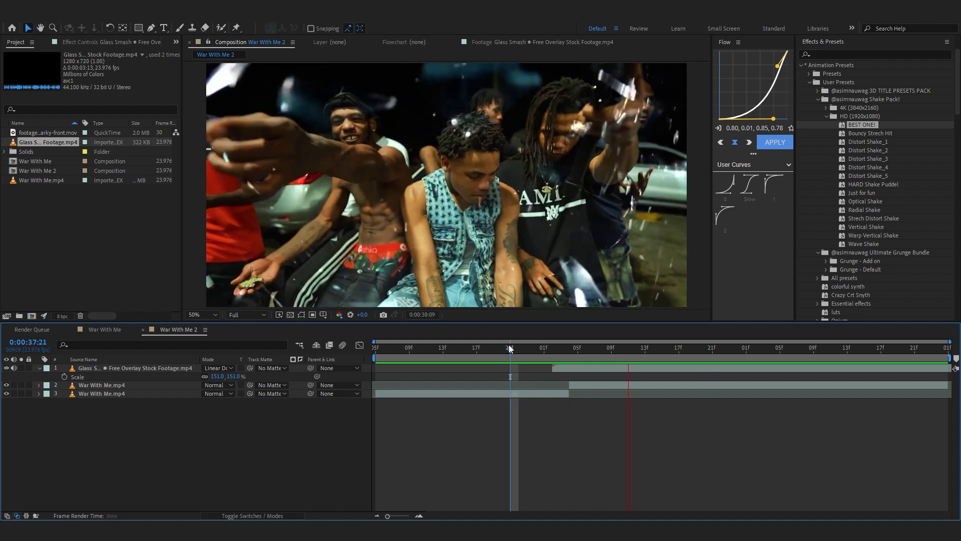
- Apply the Exposure effect to the glass overlay with an exposure of 0.62 and play back the result
left_click_drag(521, 347, 602, 393)
left_click(596, 368)
key("ctrl+space")
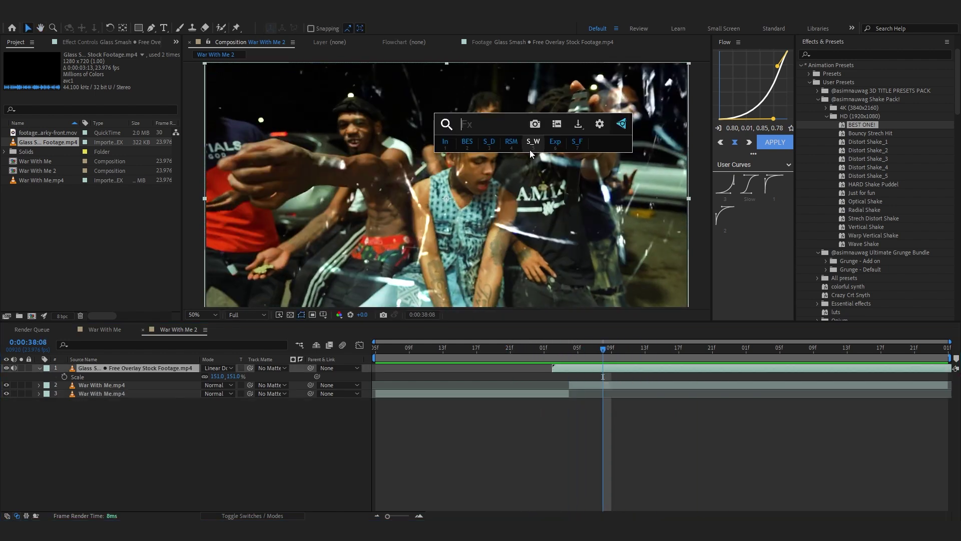
type("ex")
left_click(458, 169)
left_click_drag(104, 88, 146, 95)
key("space")
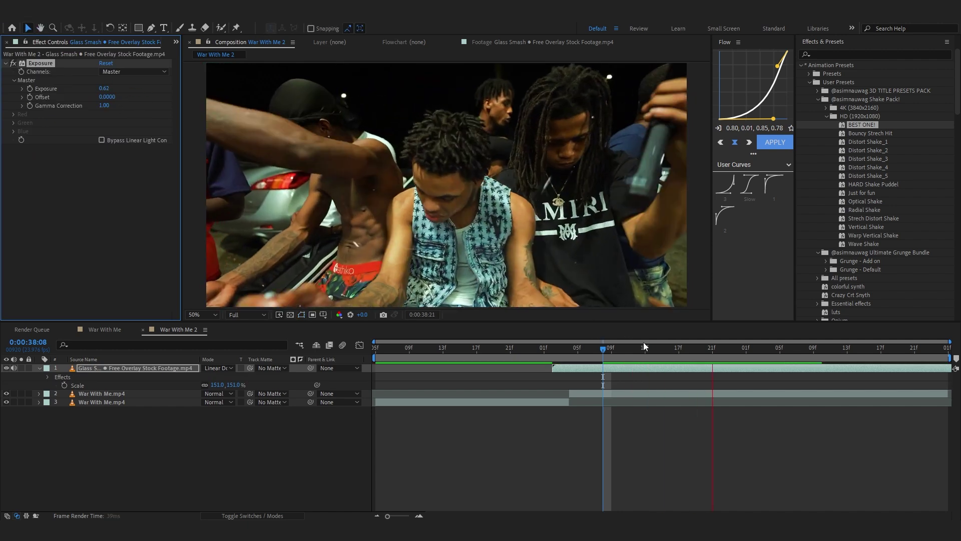
key("space")
- Apply Brightness & Contrast to the glass overlay with brightness 96 and contrast 21, then play back the result
left_click_drag(666, 347, 620, 359)
key("ctrl+space")
type("br")
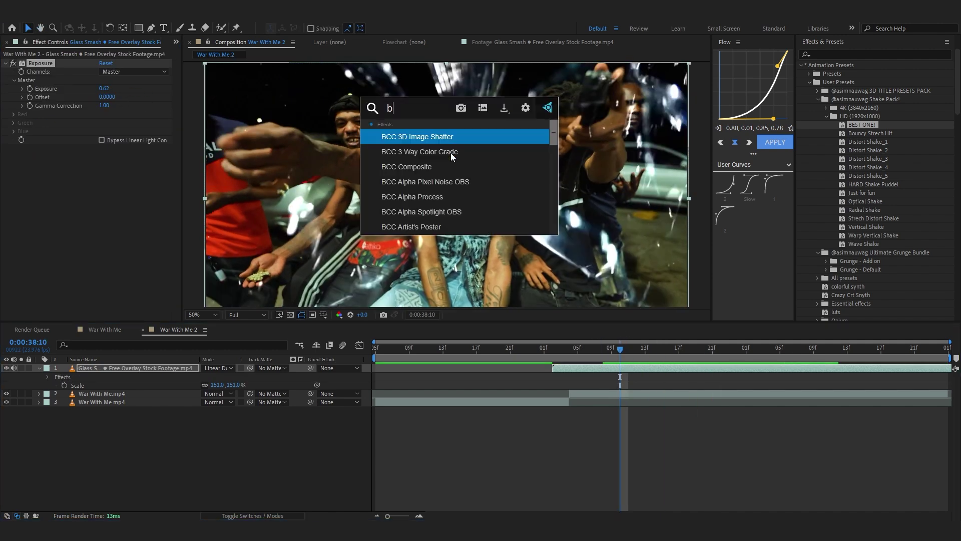
left_click(451, 153)
left_click_drag(104, 156, 148, 154)
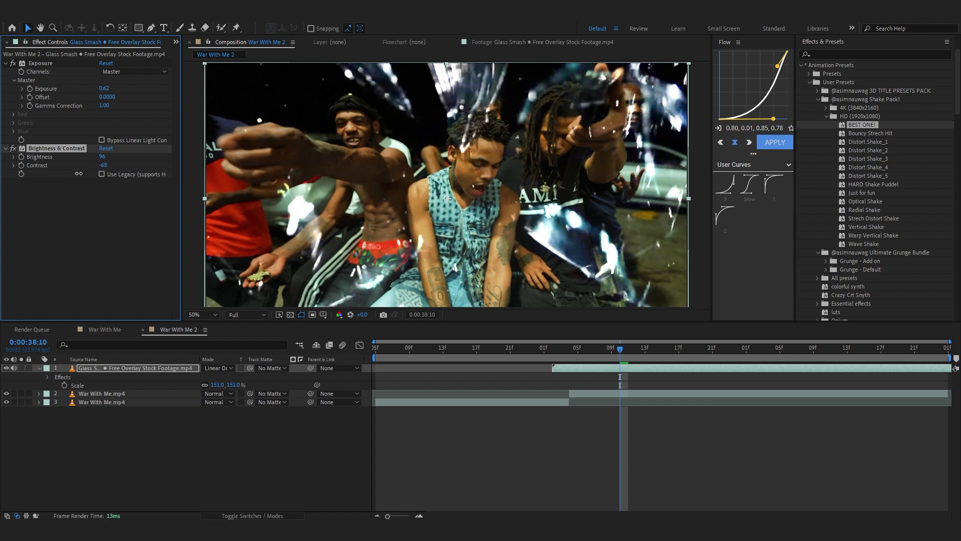
left_click_drag(79, 173, 114, 171)
left_click_drag(70, 176, 107, 175)
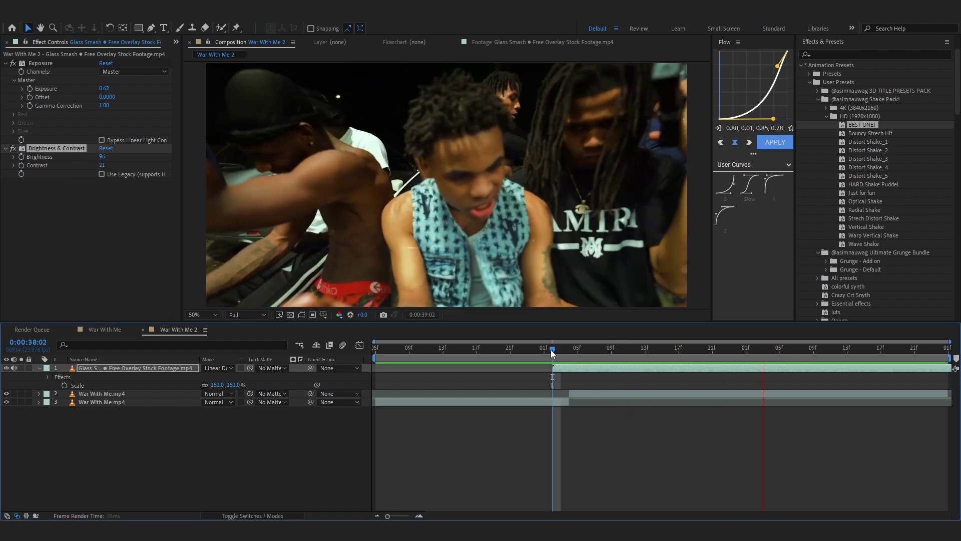
left_click(563, 348)
key("space")
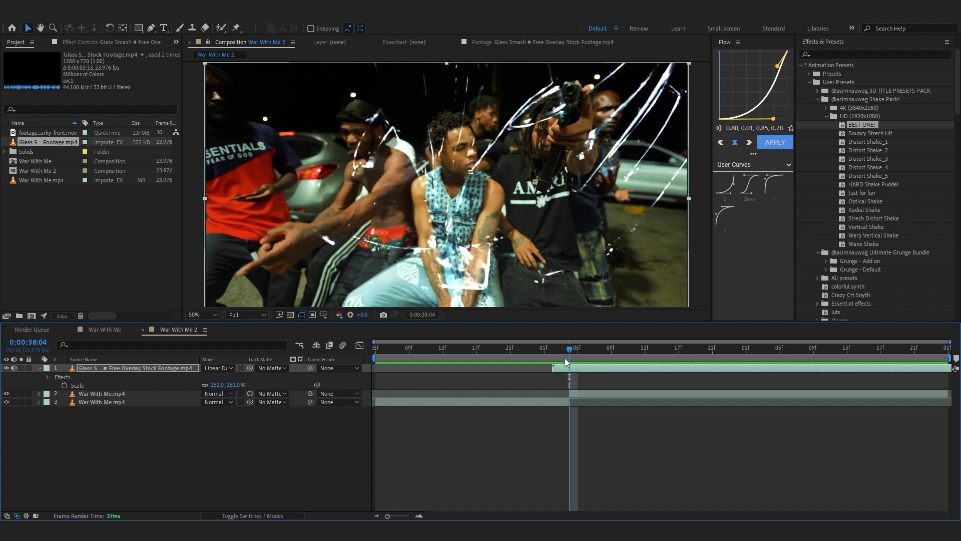
mouse_move(566, 362)
left_mouse_down()
mouse_move(623, 380)
mouse_move(570, 373)
left_mouse_up()
scroll(498, 177, "up", 1)
left_click_drag(528, 148, 489, 147)
scroll(510, 148, "down", 1)
left_click_drag(219, 254, 269, 234)
left_click_drag(496, 165, 524, 137)
- Preview the sparky front muzzle flash footage and add it as the top layer starting at 0:00:38:04
double_click(39, 132)
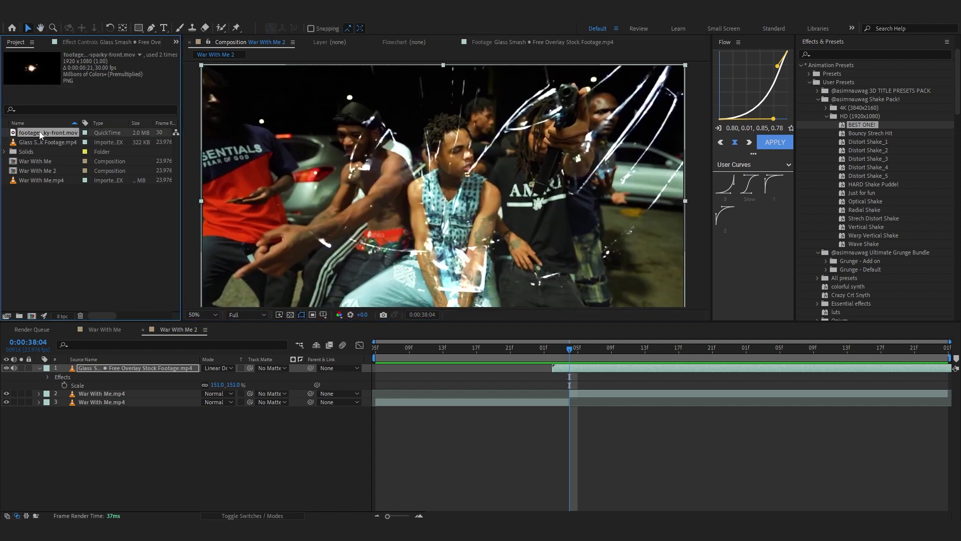
left_click_drag(209, 296, 250, 294)
key("space")
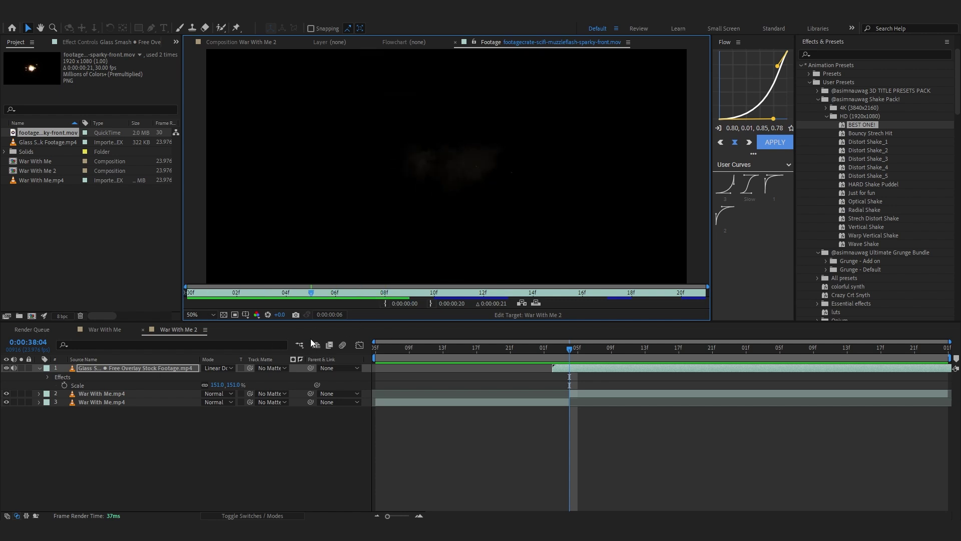
left_click_drag(50, 133, 148, 323)
left_click_drag(133, 368, 130, 365)
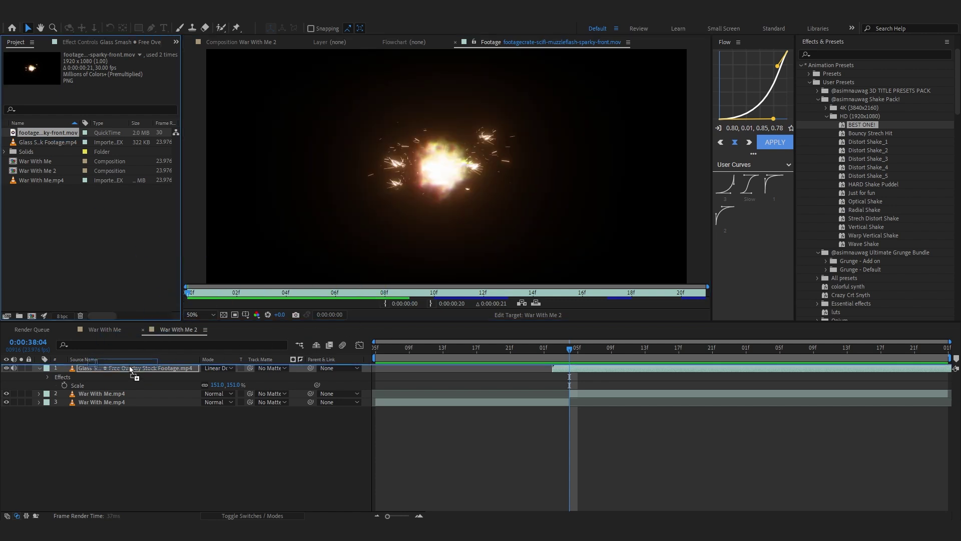
key("bracketleft")
- Scale the muzzle flash layer to 172% and position the flash over the raised pistol
key("s")
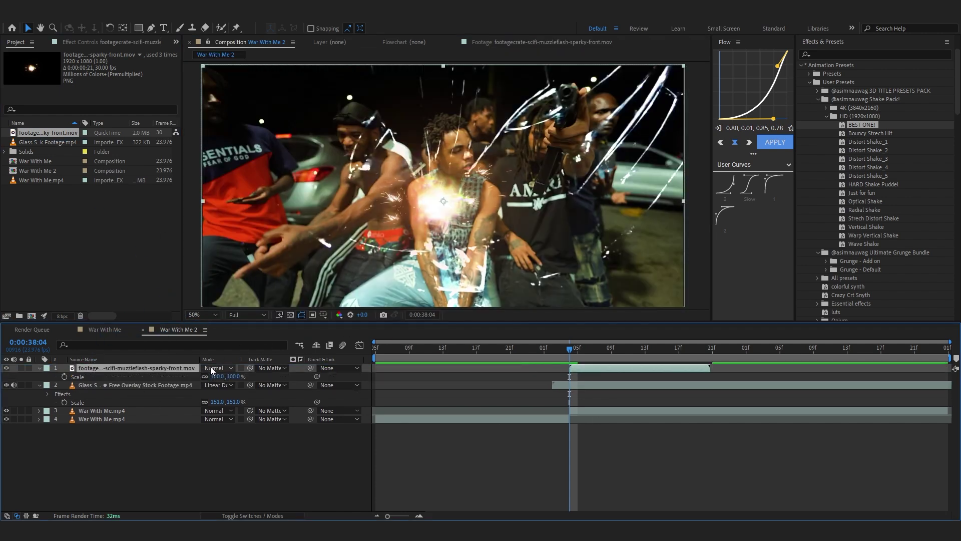
left_click_drag(221, 374, 248, 374)
left_click_drag(410, 269, 539, 164)
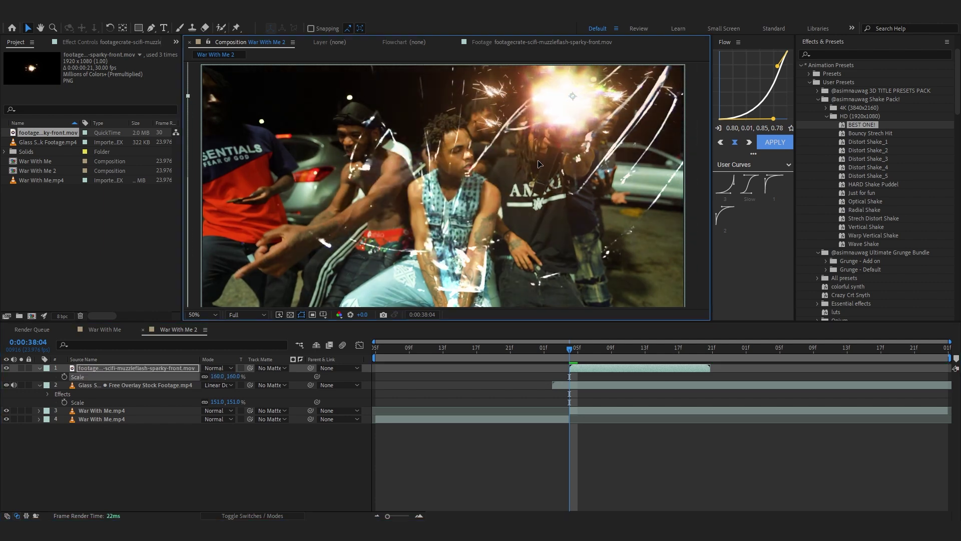
left_click_drag(217, 376, 223, 379)
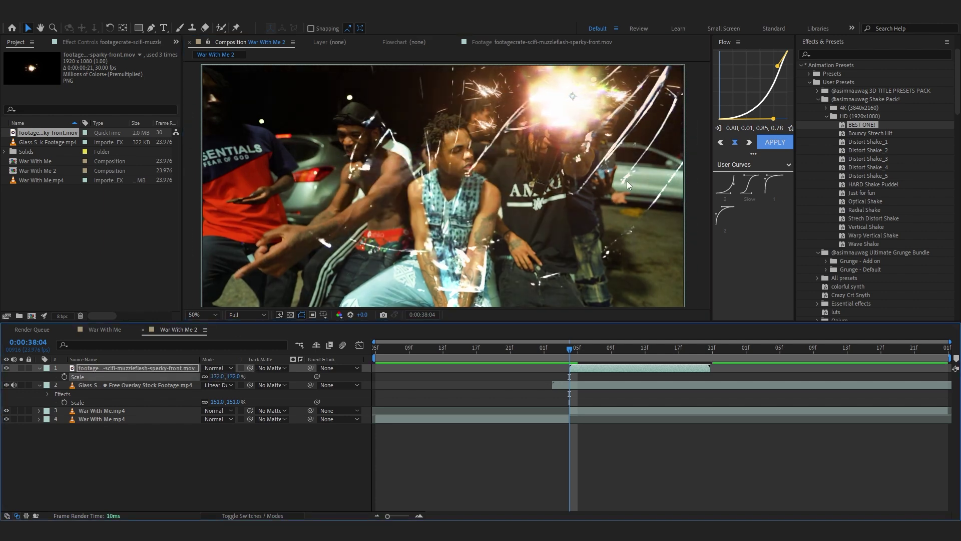
- Try the muzzle flash over the pointing hand and at mid-frame, and reposition it beside the raised pistol
left_click_drag(572, 222, 284, 345)
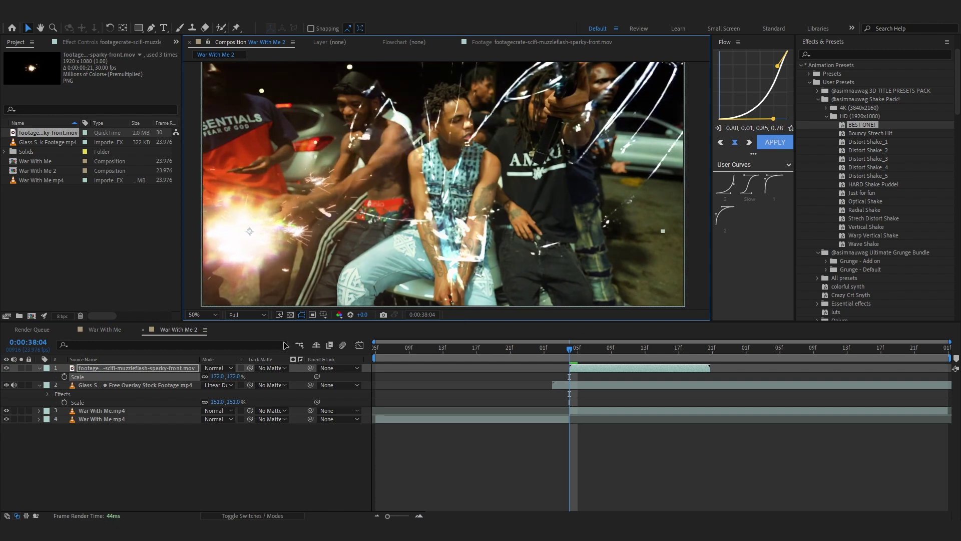
key("ctrl+z")
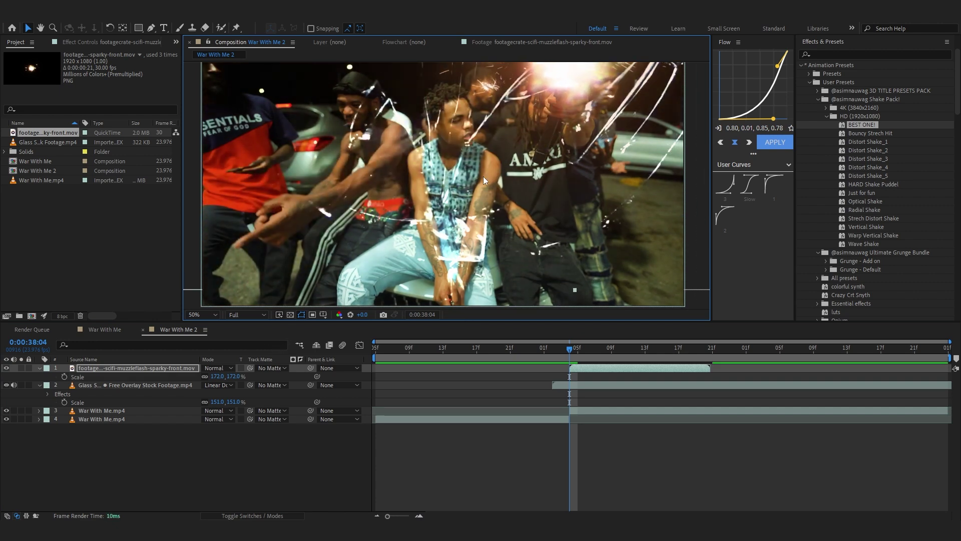
scroll(483, 177, "down", 2)
left_click_drag(500, 132, 464, 176)
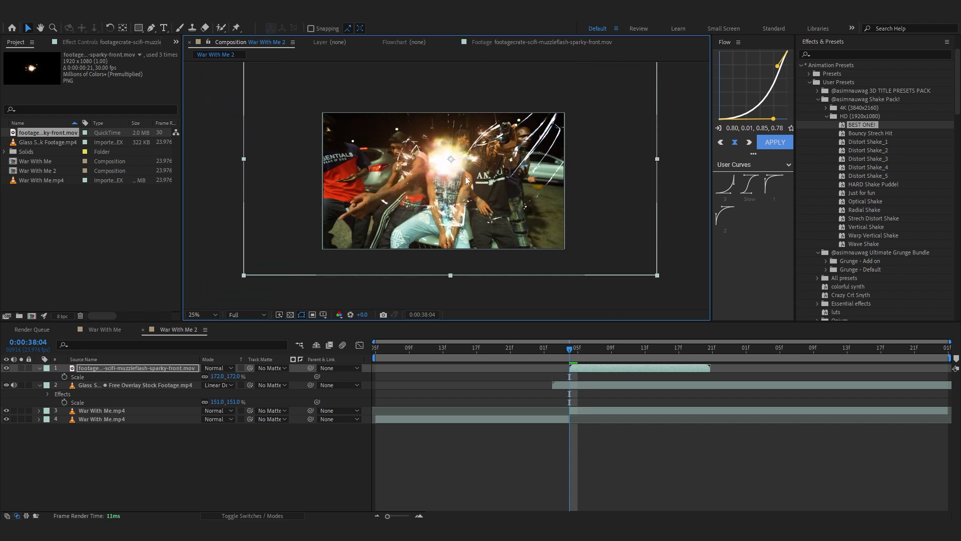
left_click_drag(581, 356, 568, 406)
key("period")
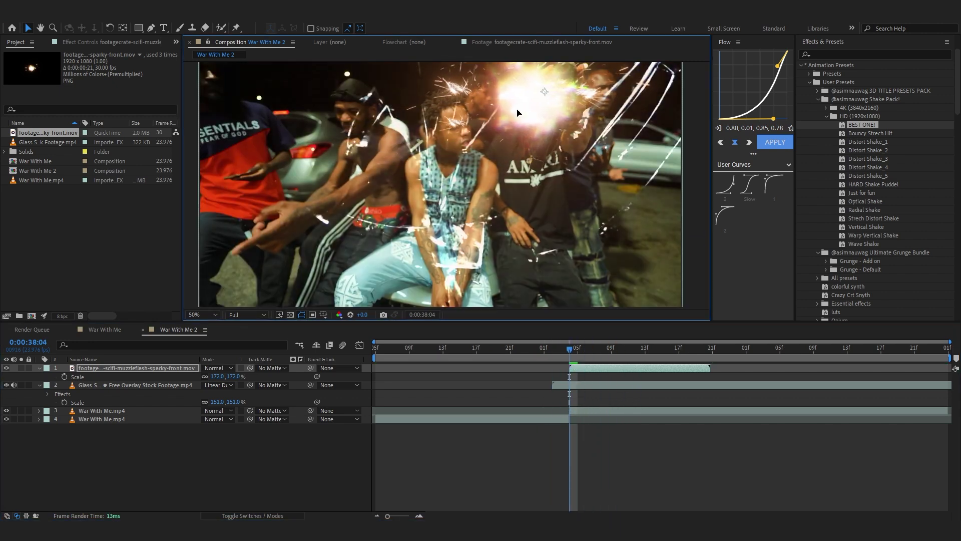
- Nudge the muzzle flash beside the raised pistol and set its layer's blending mode to Linear Dodge
left_click_drag(532, 98, 525, 137)
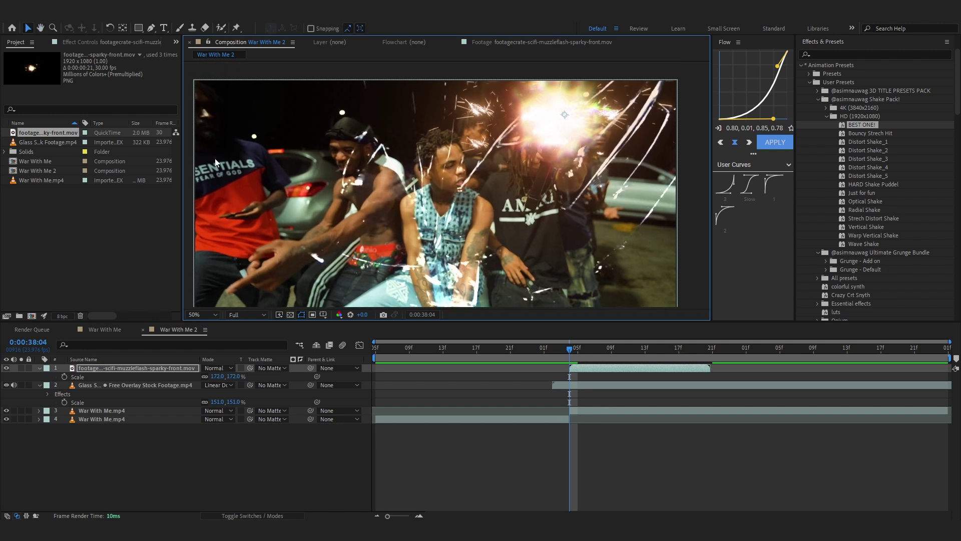
left_click_drag(215, 158, 257, 135)
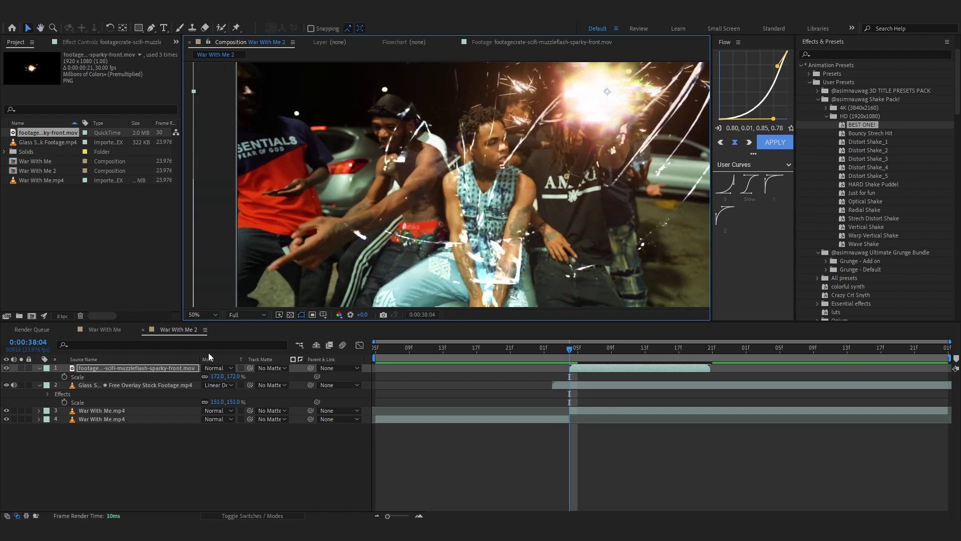
left_click(216, 368)
left_click(261, 242)
left_click_drag(546, 141, 473, 167)
- Apply Deep Glow to the muzzle flash layer with radius 639 and exposure 0.78
key("ctrl+space")
type("deep")
left_click(461, 158)
left_click_drag(107, 71, 292, 62)
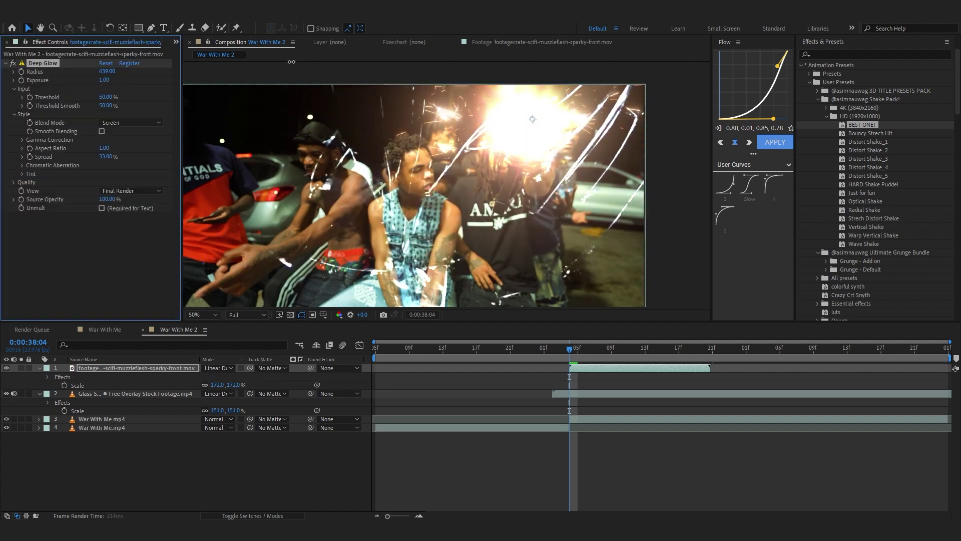
scroll(403, 111, "down", 2)
scroll(403, 111, "up", 2)
left_click_drag(404, 111, 407, 68)
left_click_drag(104, 81, 93, 83)
scroll(471, 188, "down", 2)
left_click(533, 390)
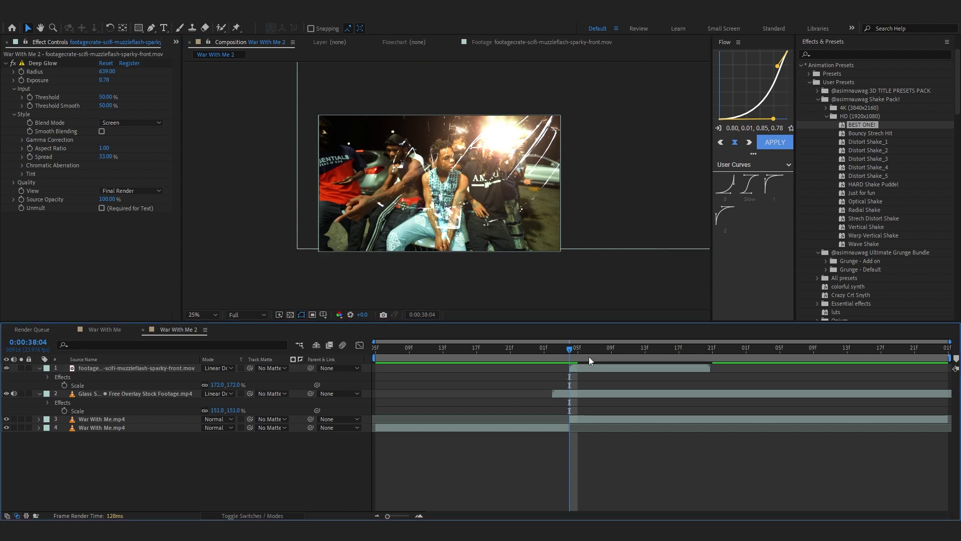
- Duplicate the muzzle flash layer to start at 0:00:38:08, move the copy's flash slightly lower, and play back the double flash
left_click_drag(589, 359, 598, 356)
left_click(600, 368)
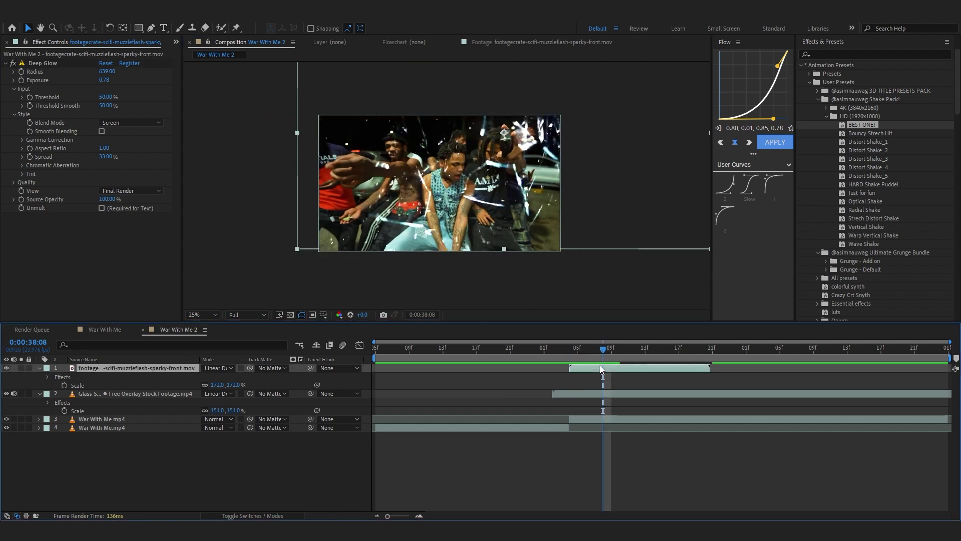
key("ctrl+d")
left_click_drag(596, 367, 631, 370)
left_click_drag(496, 161, 497, 172)
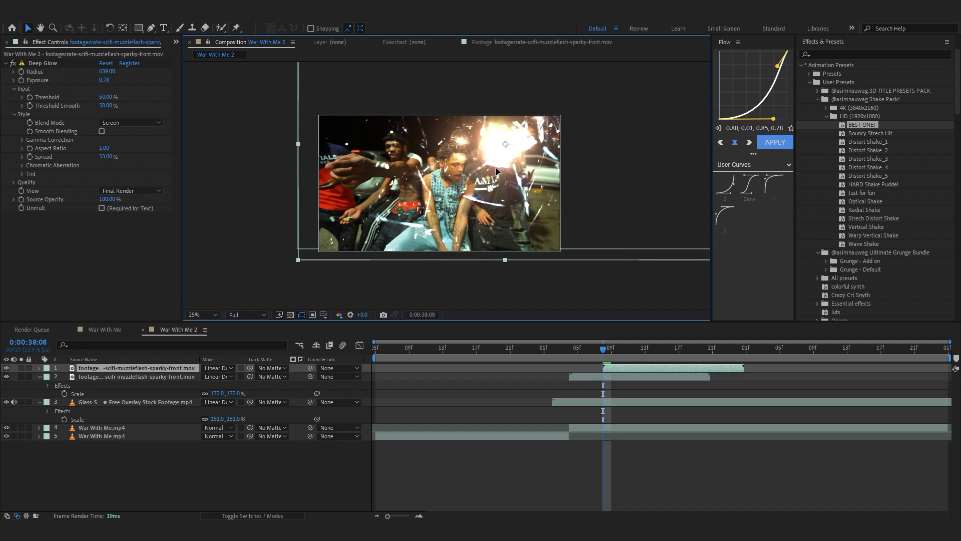
left_click_drag(596, 356, 540, 351)
key("space")
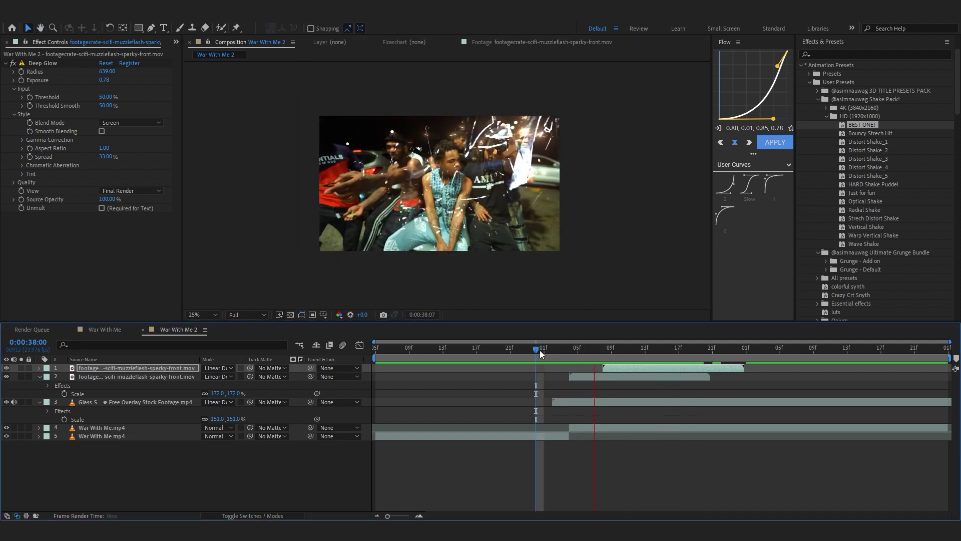
- Scale both muzzle flash layers to 240% at the cut
left_click(565, 356)
mouse_move(565, 356)
left_mouse_down()
mouse_move(635, 369)
mouse_move(572, 365)
left_mouse_up()
left_click(586, 376, "shift")
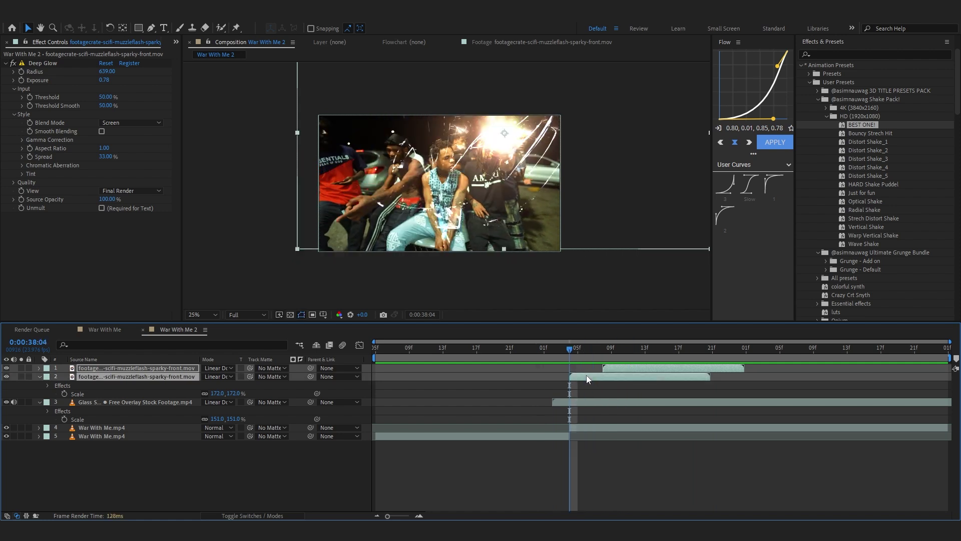
key("s")
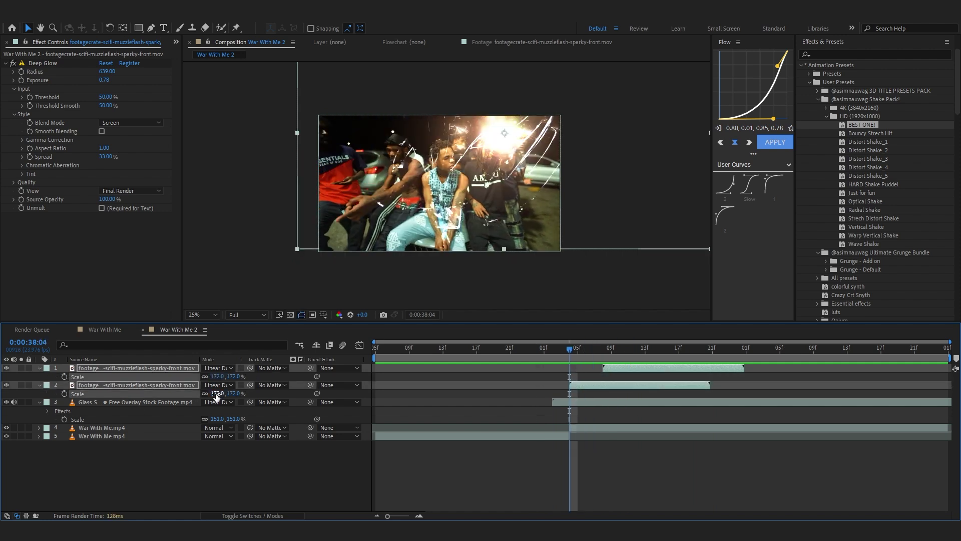
left_click_drag(215, 393, 257, 399)
left_click(488, 382)
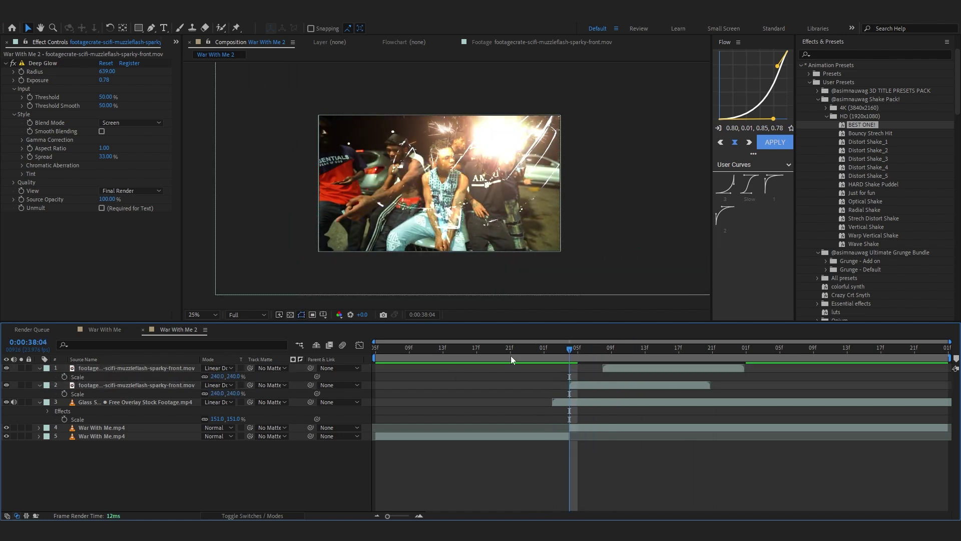
- Collapse the properties of all layers and add an adjustment layer at the top of the composition
key("period")
key("ctrl+a")
left_click(39, 402)
left_click(540, 504)
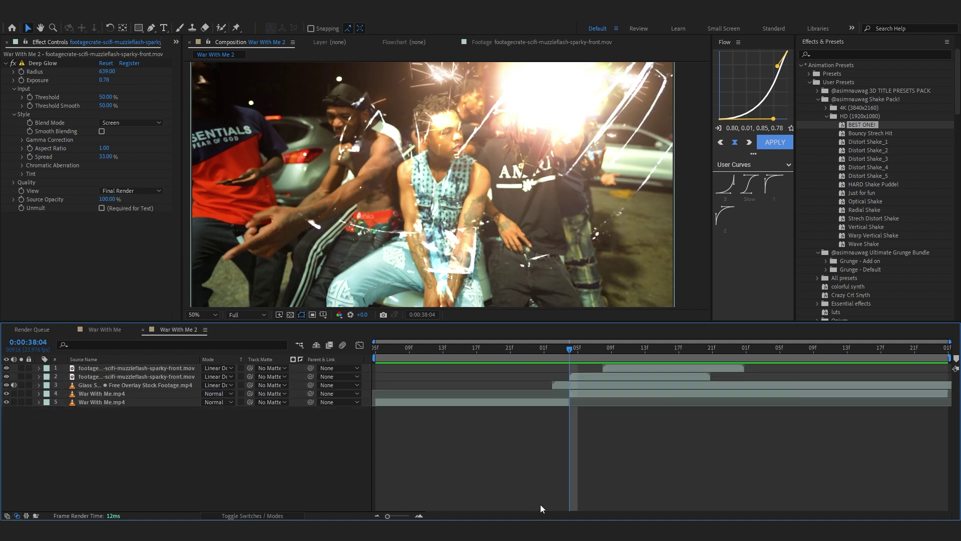
right_click(516, 471)
mouse_move(551, 351)
left_click(664, 428)
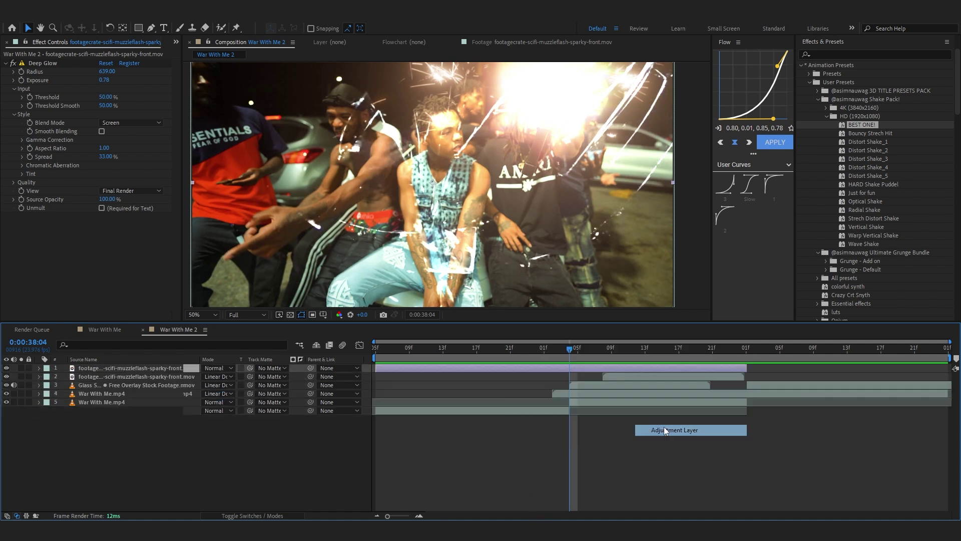
- Apply the BEST ONE! shake preset to the adjustment layer at 0:00:38:04 and reveal its keyframes
left_click_drag(569, 348, 527, 348)
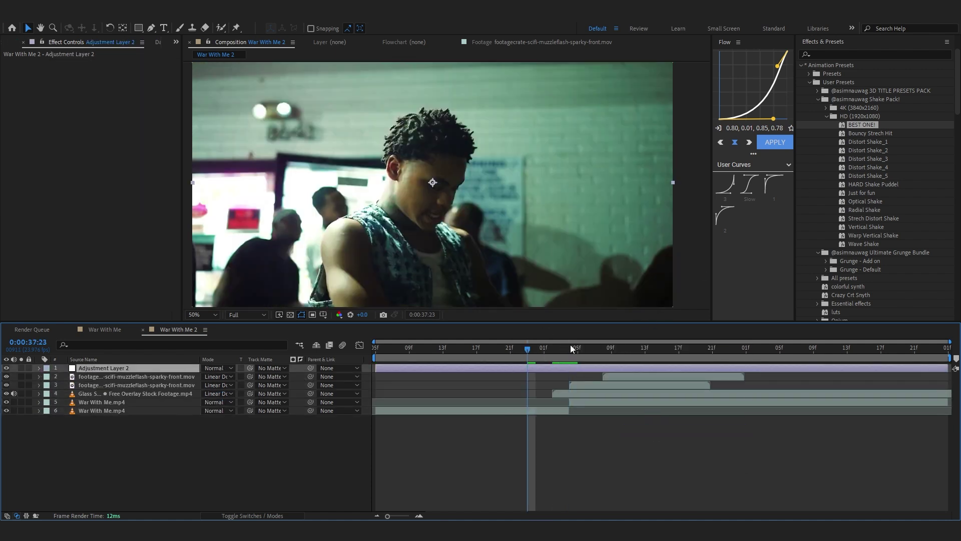
left_click(571, 346)
left_click(857, 125)
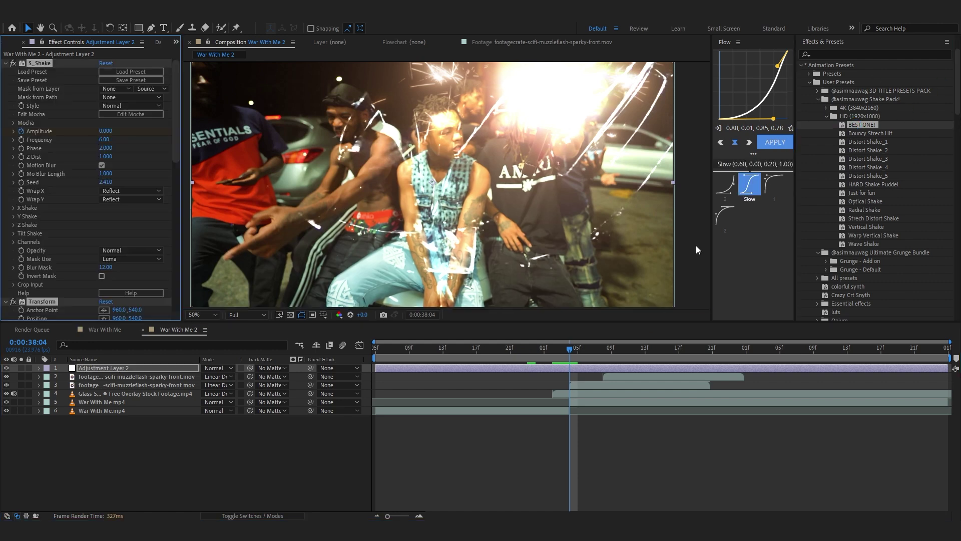
key("u")
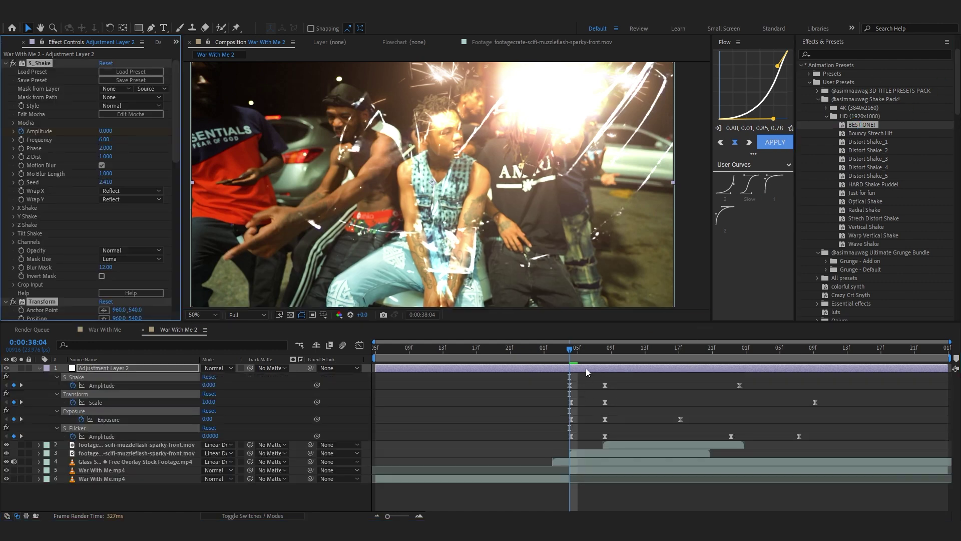
- Shift the shake adjustment layer four frames earlier so its keyframes begin at 0:00:38:00, and play back the transition
left_click_drag(586, 368, 538, 370)
key("space")
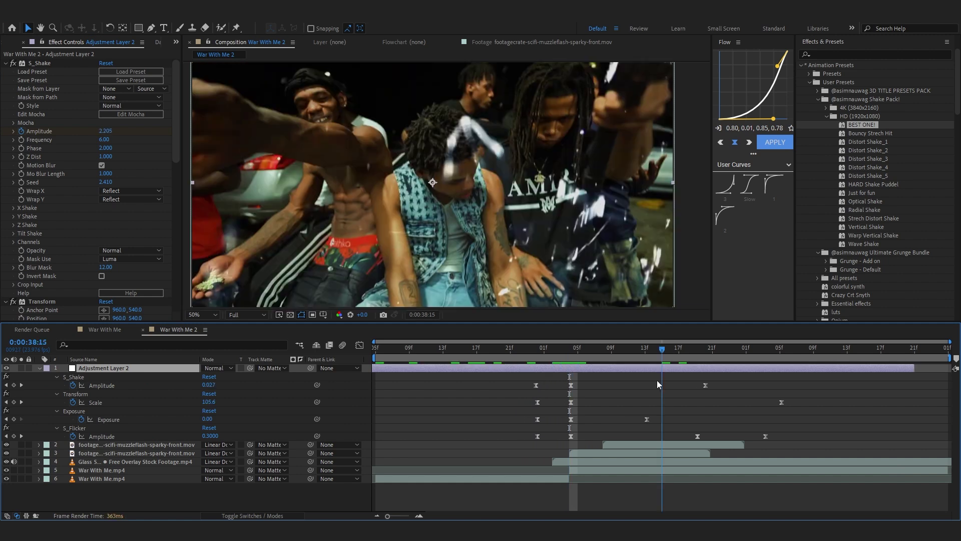
left_click_drag(657, 380, 586, 392)
left_click(572, 395)
left_click(537, 350)
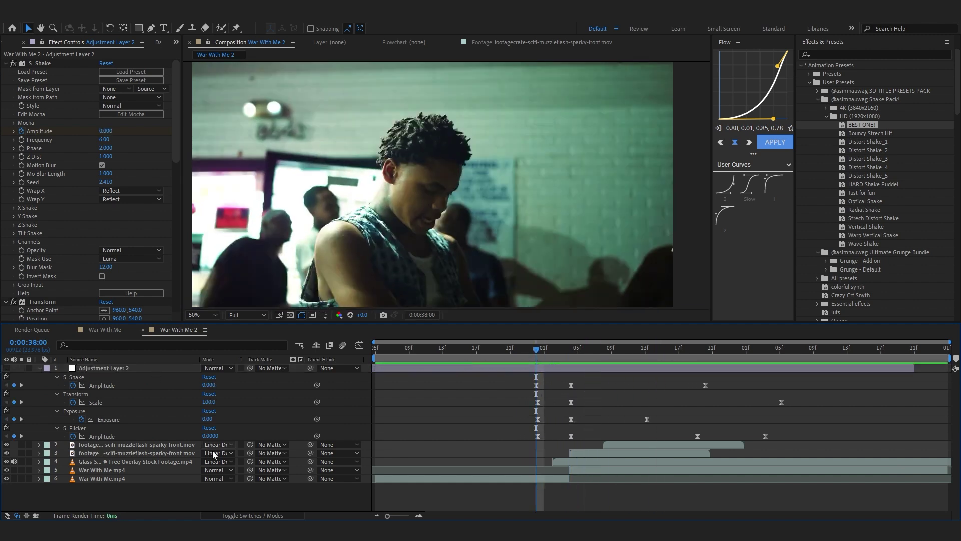
- Add another adjustment layer on top and try the Wiggle - position preset on it
right_click(180, 500)
mouse_move(215, 370)
left_click(350, 454)
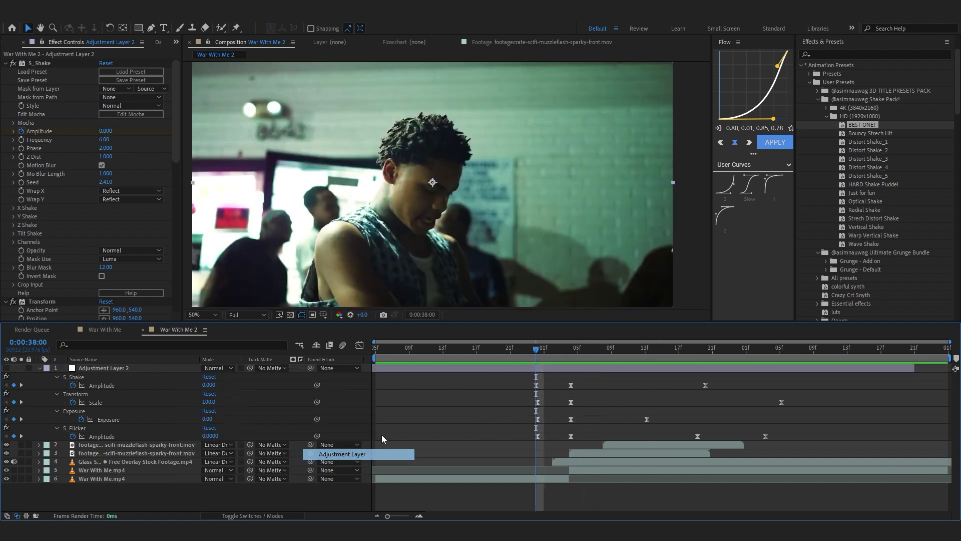
key("ctrl+space")
type("wigg")
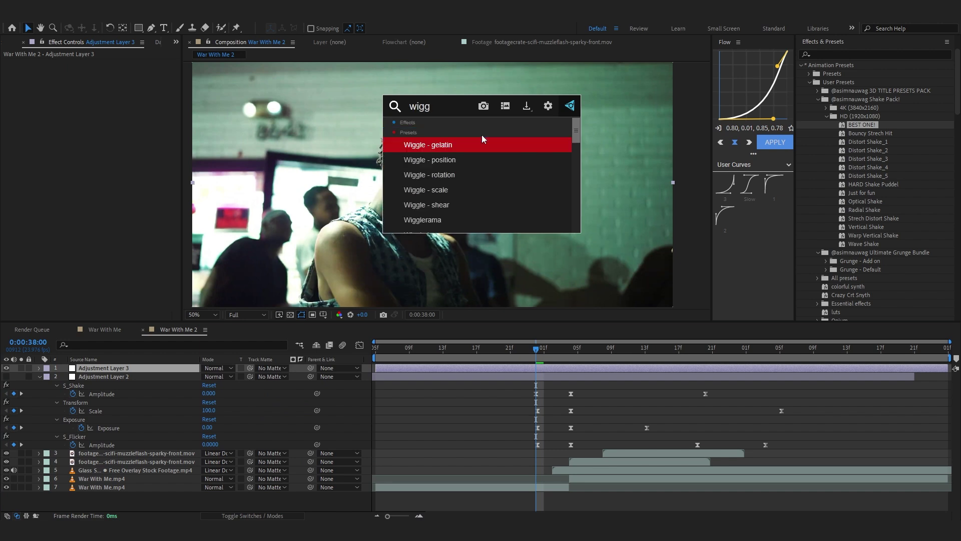
left_click(440, 160)
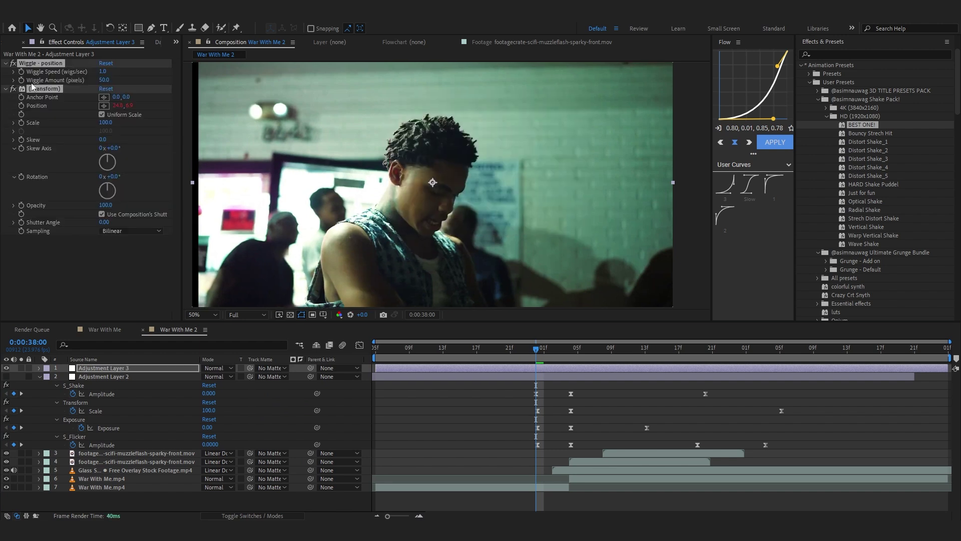
- Try a wiggle speed of 11 and a wiggle amount of 171 pixels, and play back the movement
left_click(461, 388)
left_click(461, 370)
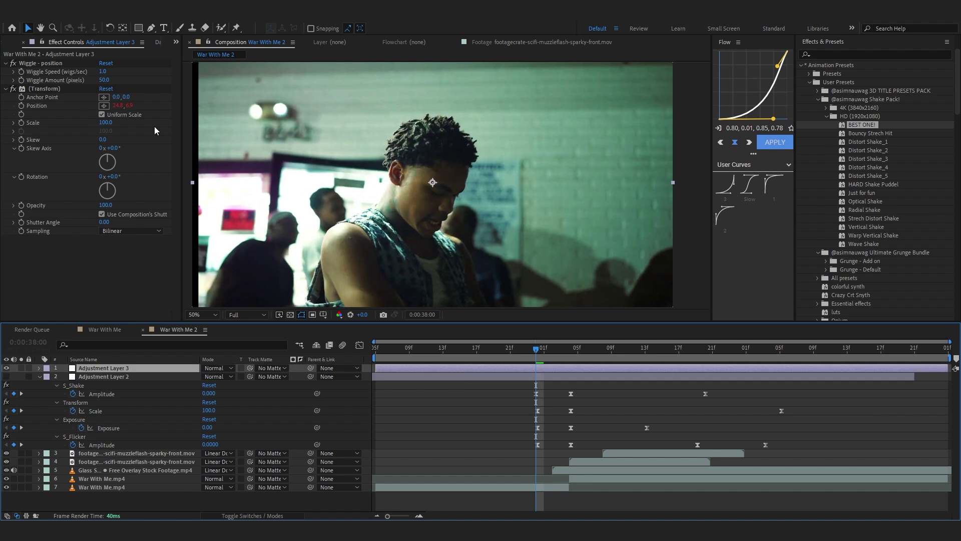
left_click(102, 71)
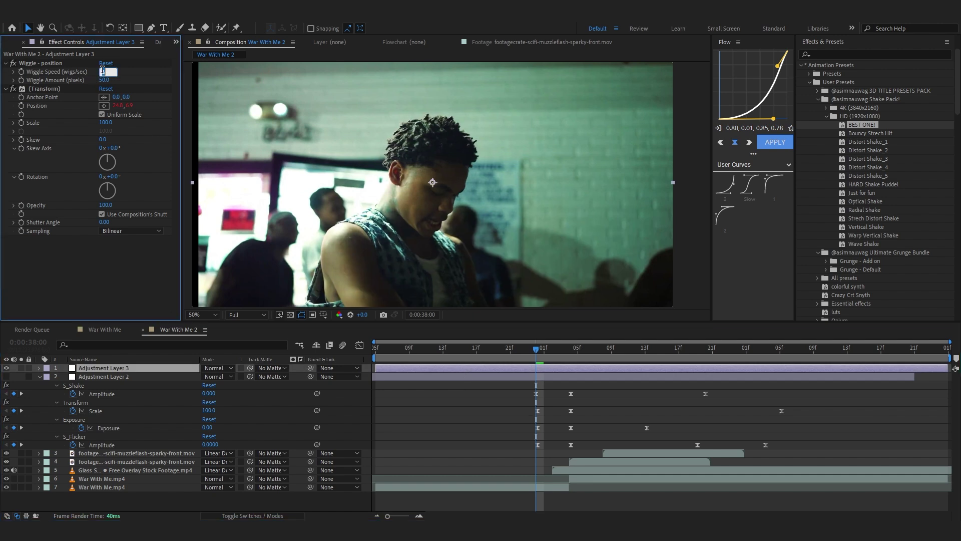
left_click(71, 96)
left_click_drag(103, 80, 164, 80)
left_click_drag(534, 354, 465, 358)
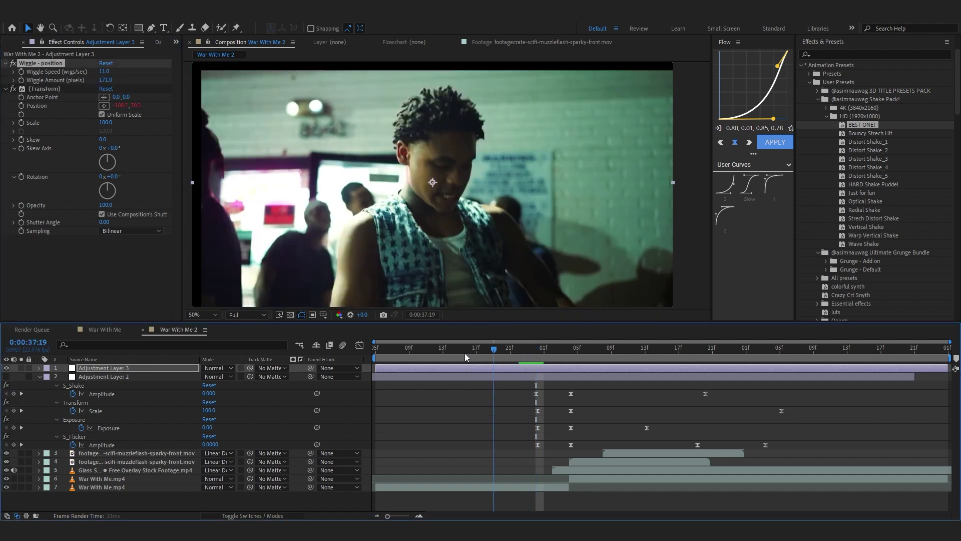
key("space")
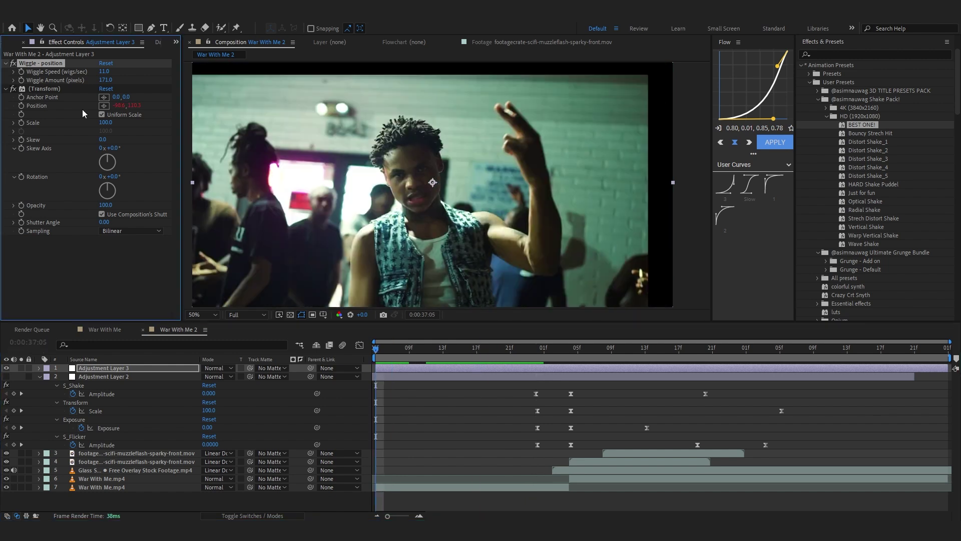
- Remove the wiggle effects and delete their adjustment layer
key("Caps_Lock")
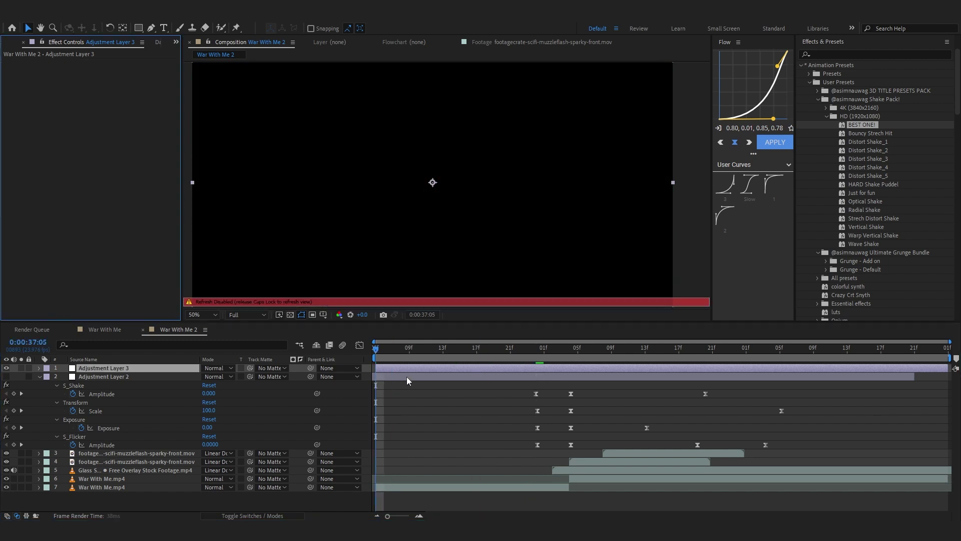
key("Caps_Lock")
key("Delete")
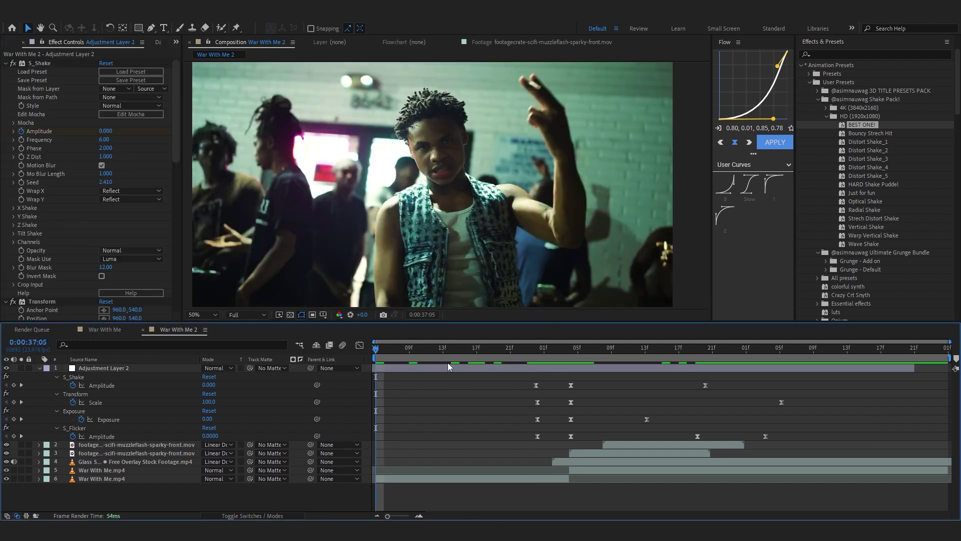
- Play back the transition across the cut from just before the shake, restarting from 0:00:37:21
key("space")
left_click_drag(702, 384, 502, 408)
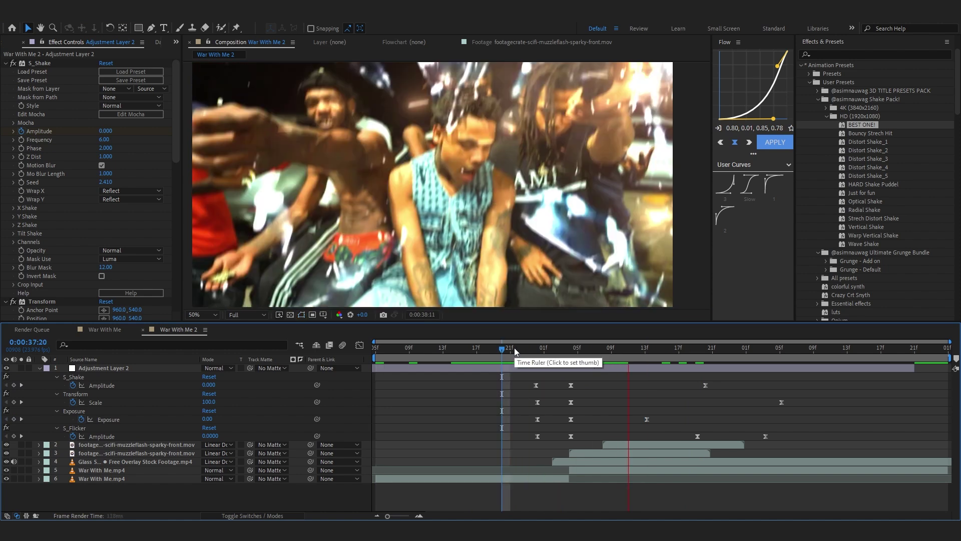
left_click(510, 347)
key("space")
key("space")
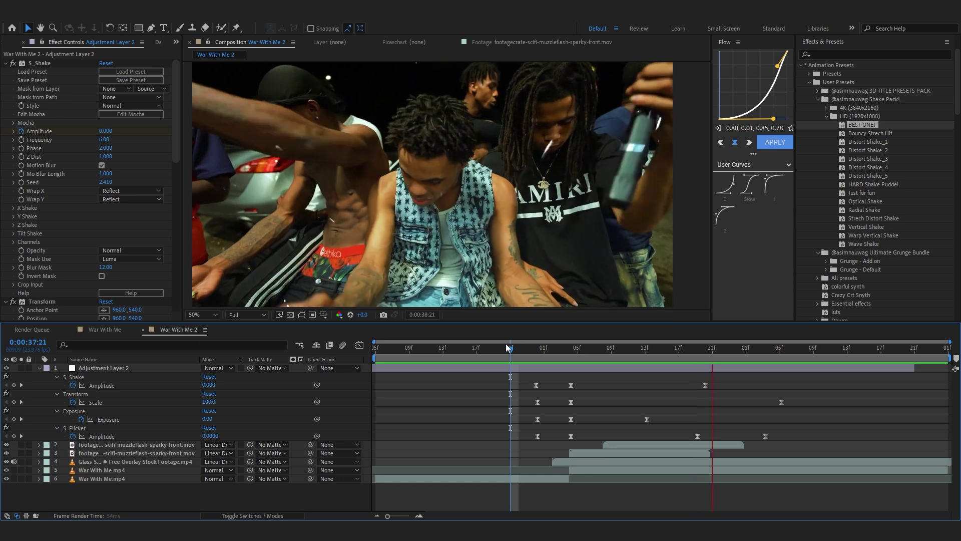
left_click(569, 356)
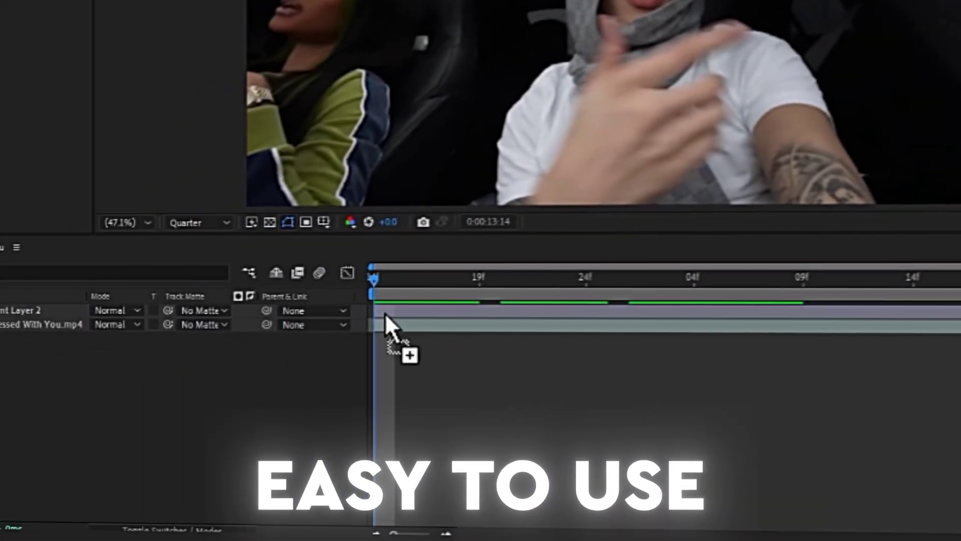
left_click_drag(385, 313, 384, 313)
left_click_drag(940, 328, 341, 438)
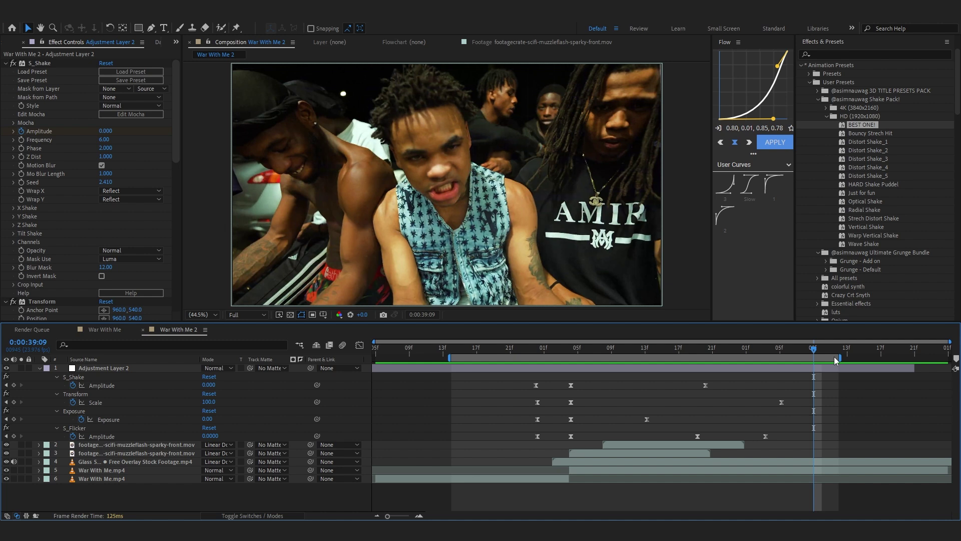
- Go to 0:00:38:12 to examine the glass, flash and shake effects in the composition
left_click(637, 349)
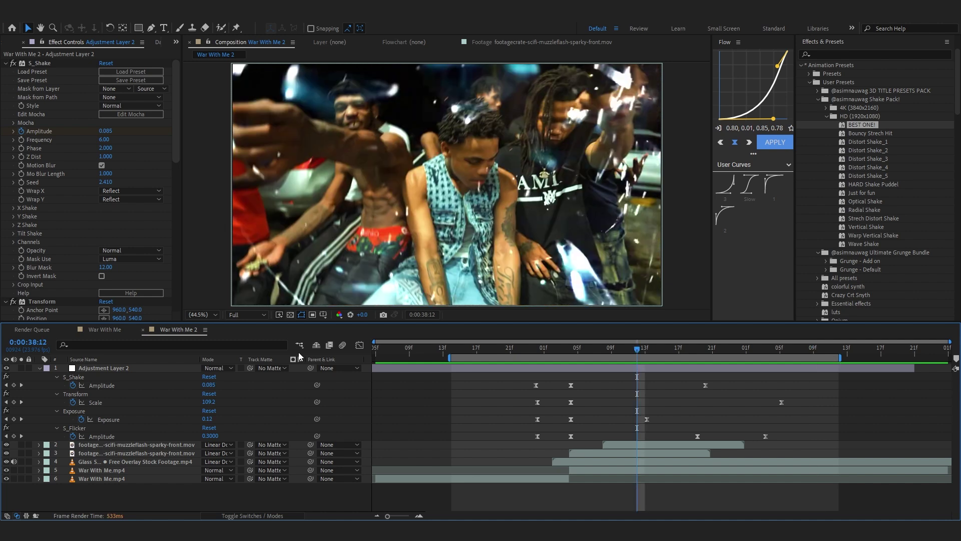